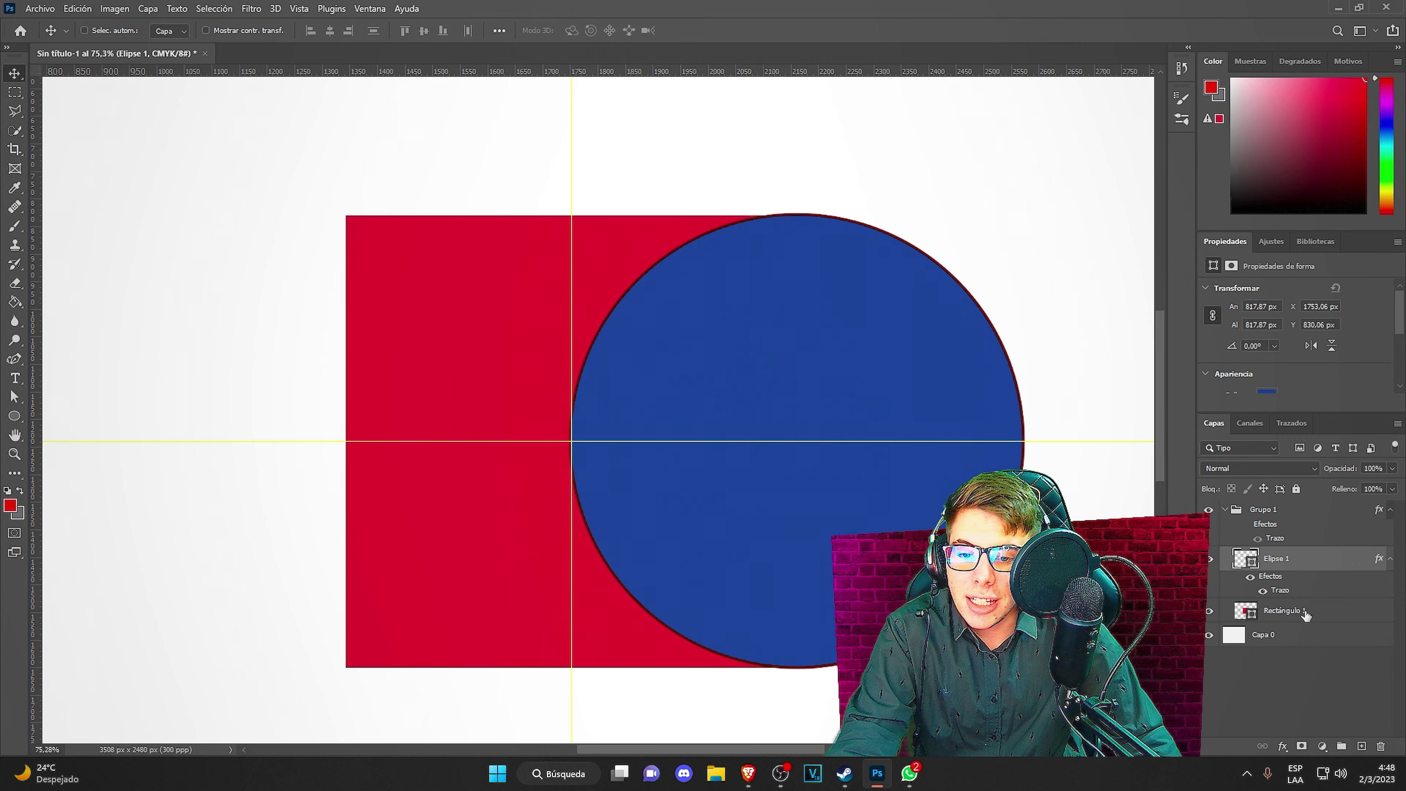
Try to merge the Elipse 1 and Rectángulo 1 shape layers into one, and undo the merge.
left_click(1306, 615, "ctrl")
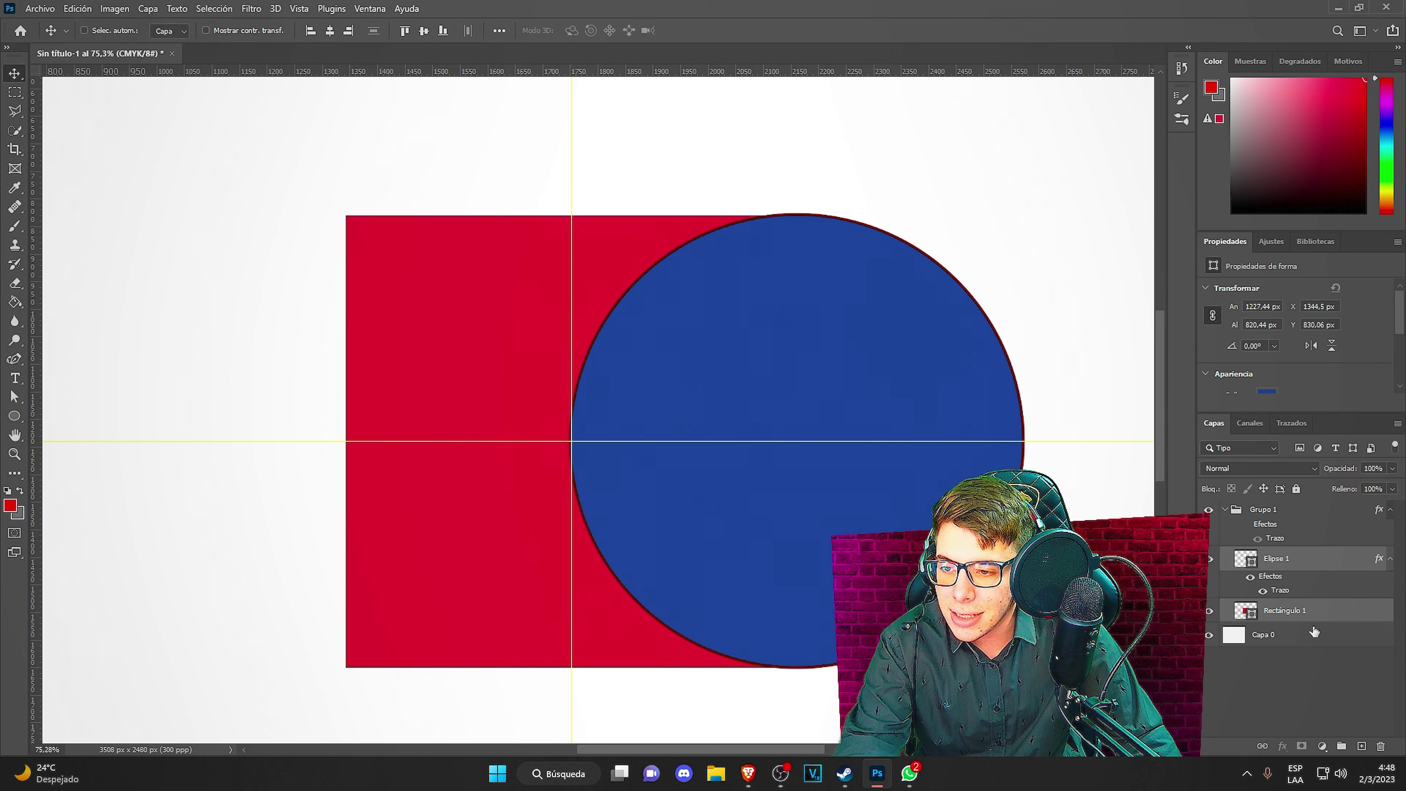
key("ctrl+e")
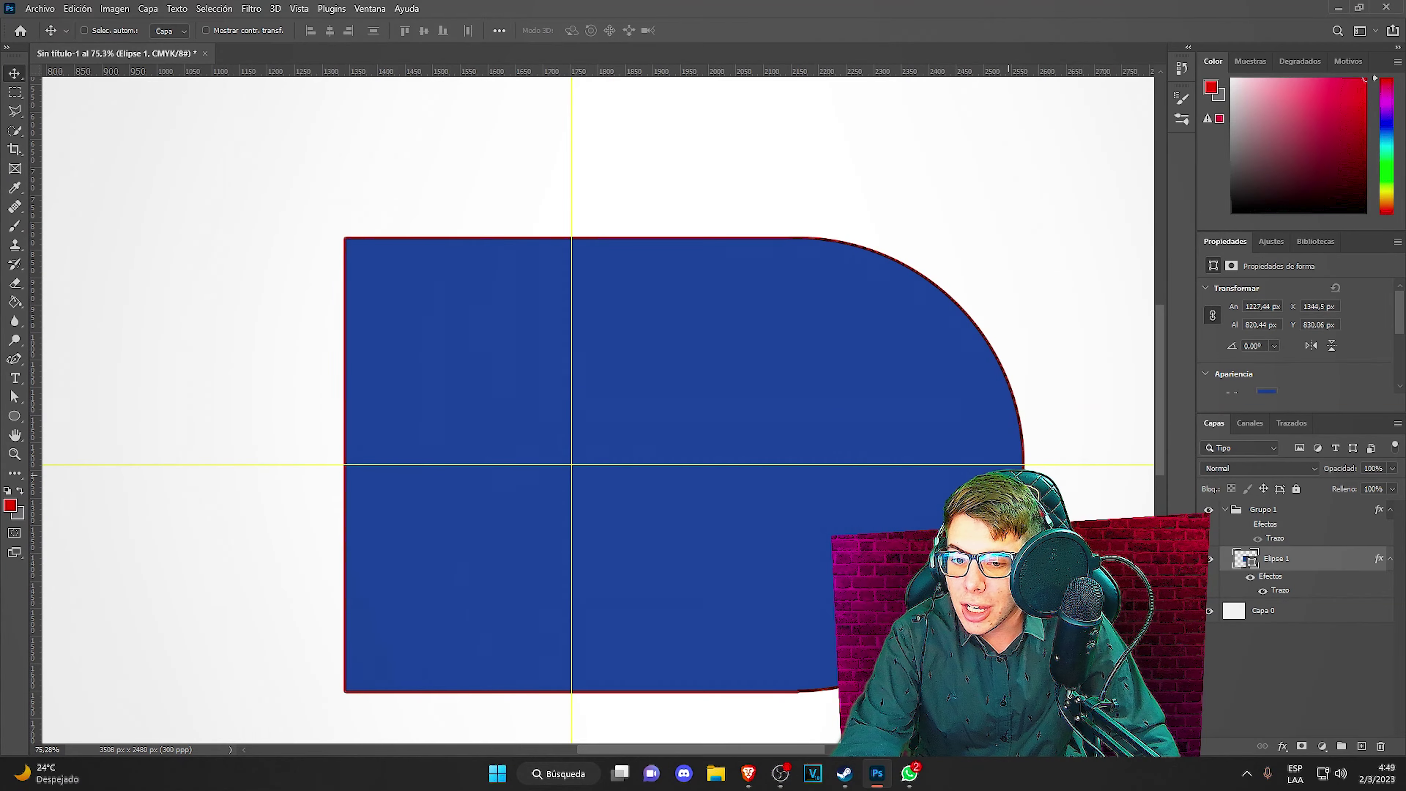
key("ctrl")
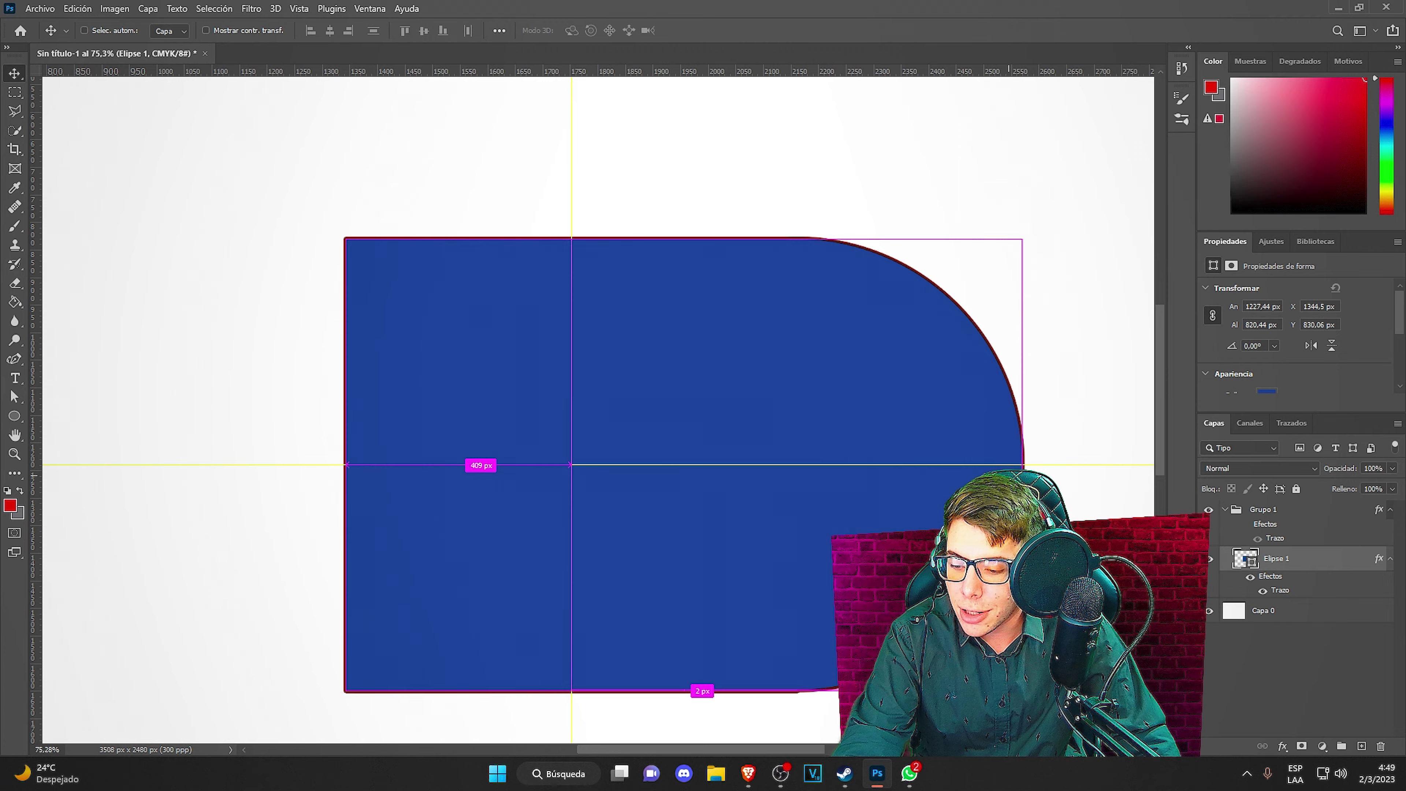
key("ctrl+z")
Rasterize the Elipse 1 and Rectángulo 1 layers together.
scroll(782, 188, "up", 10)
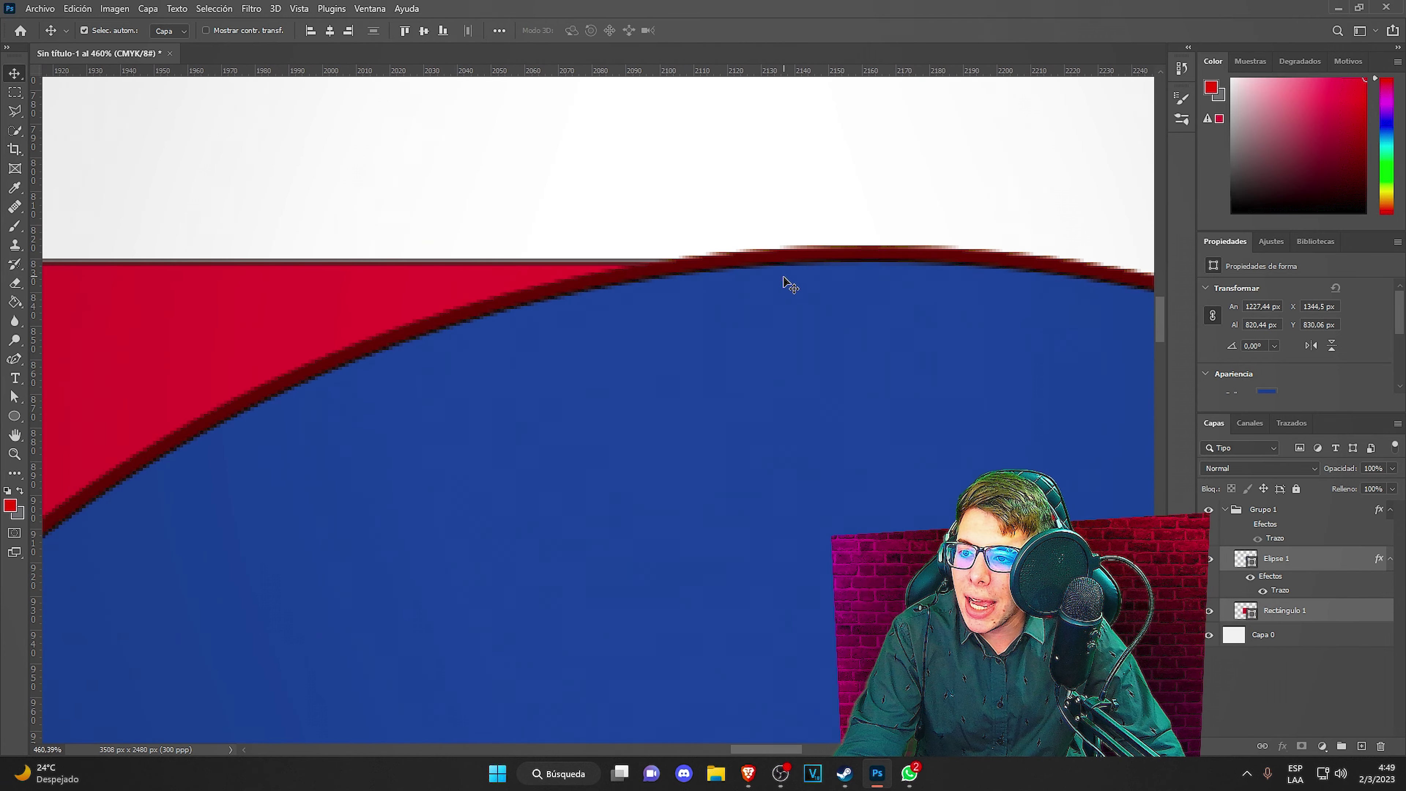
scroll(775, 408, "down", 5)
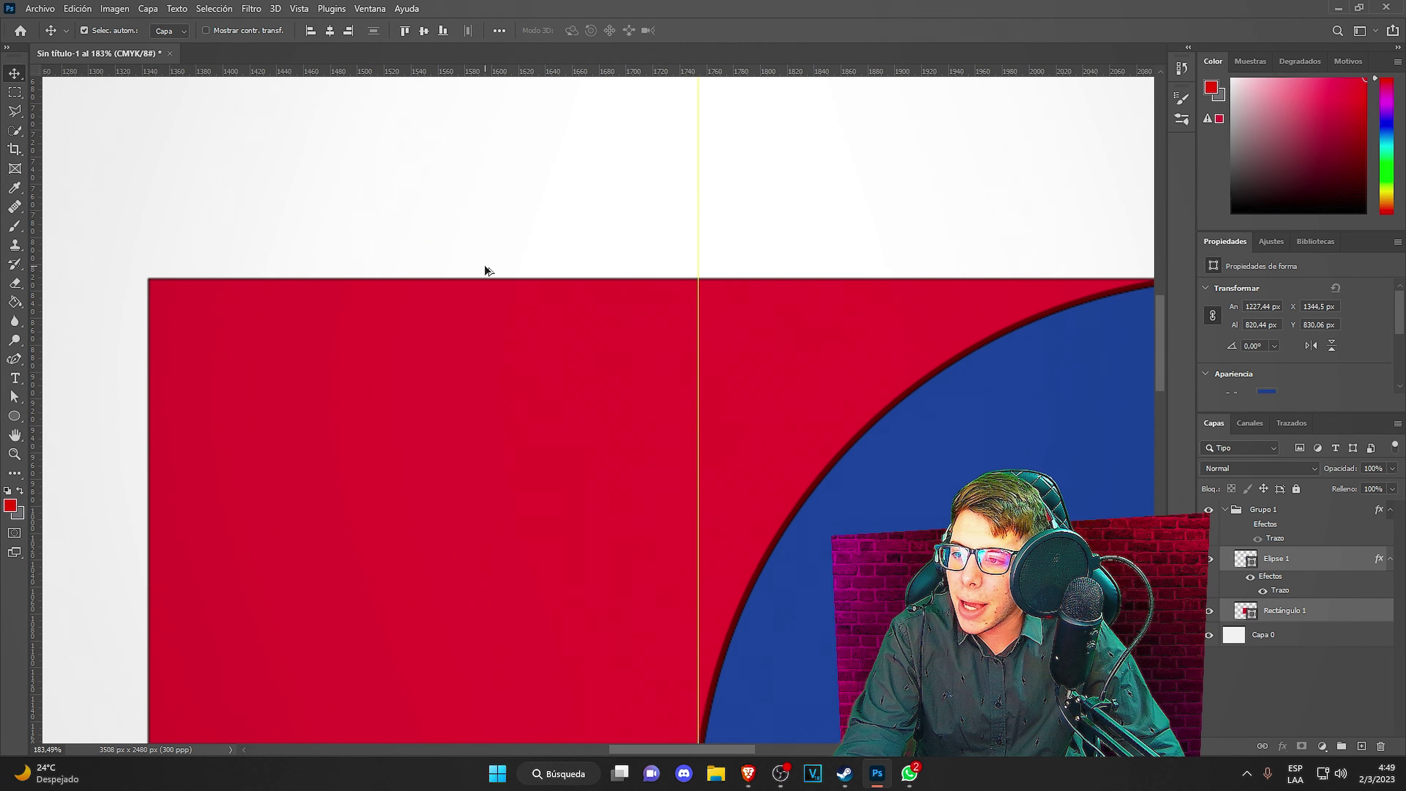
scroll(479, 382, "down", 4)
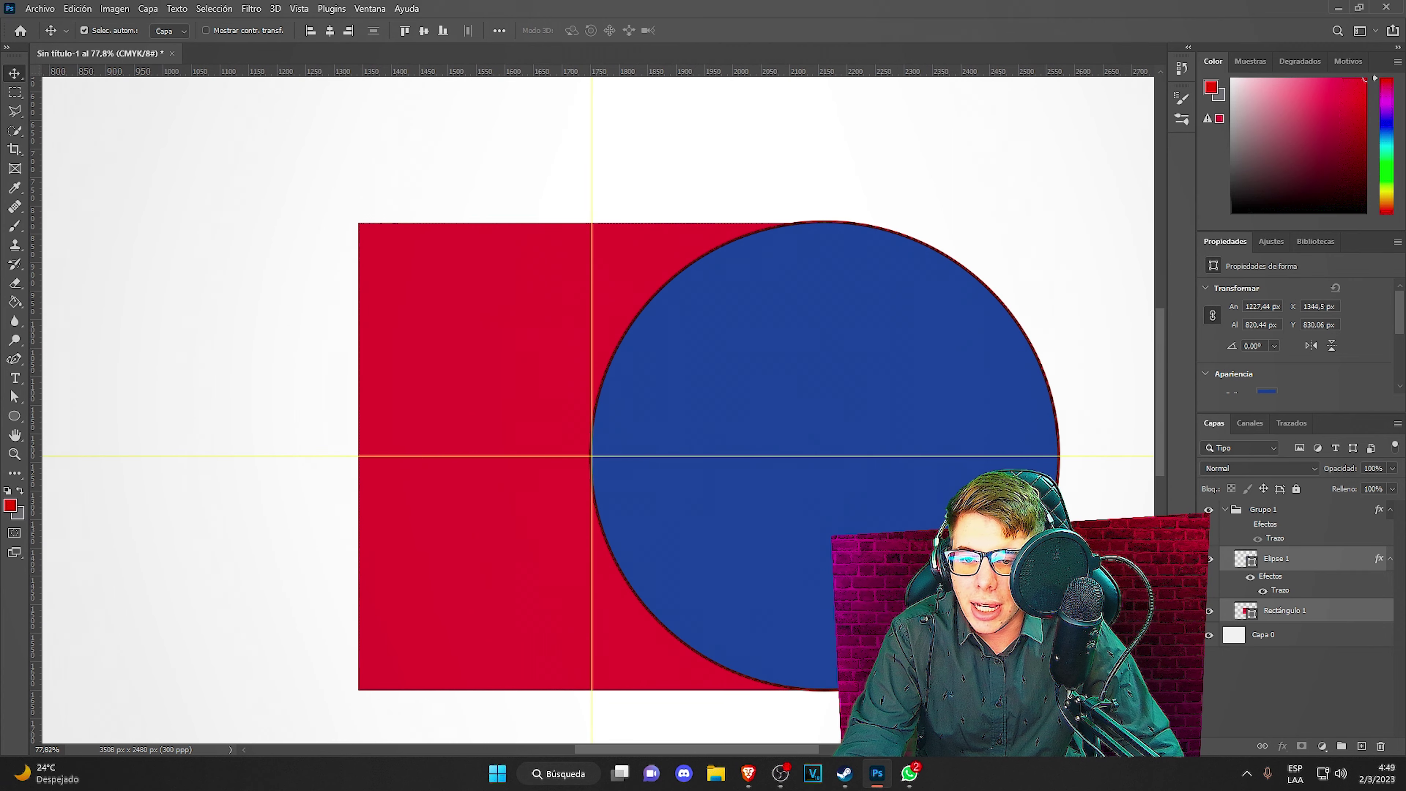
scroll(894, 489, "right", 3)
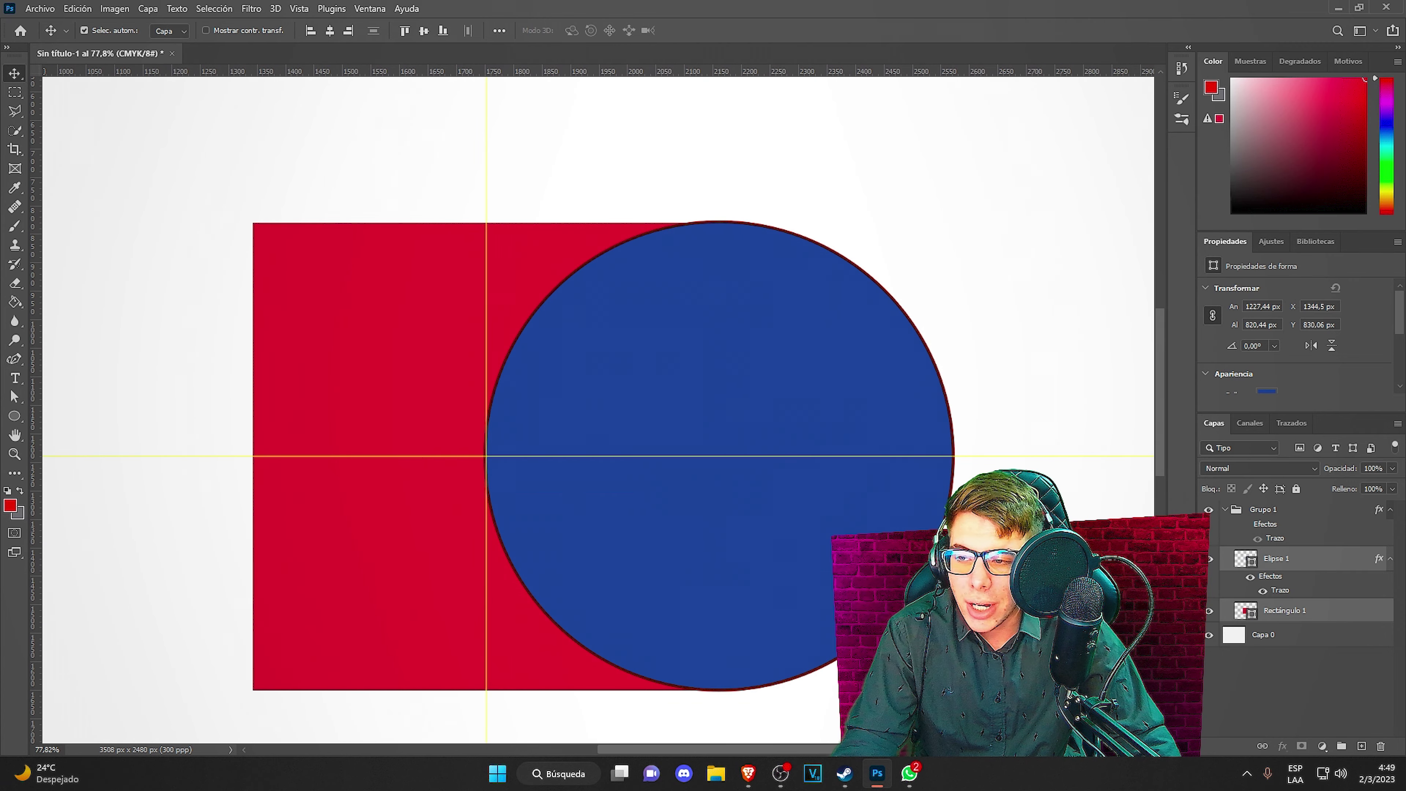
right_click(1311, 551)
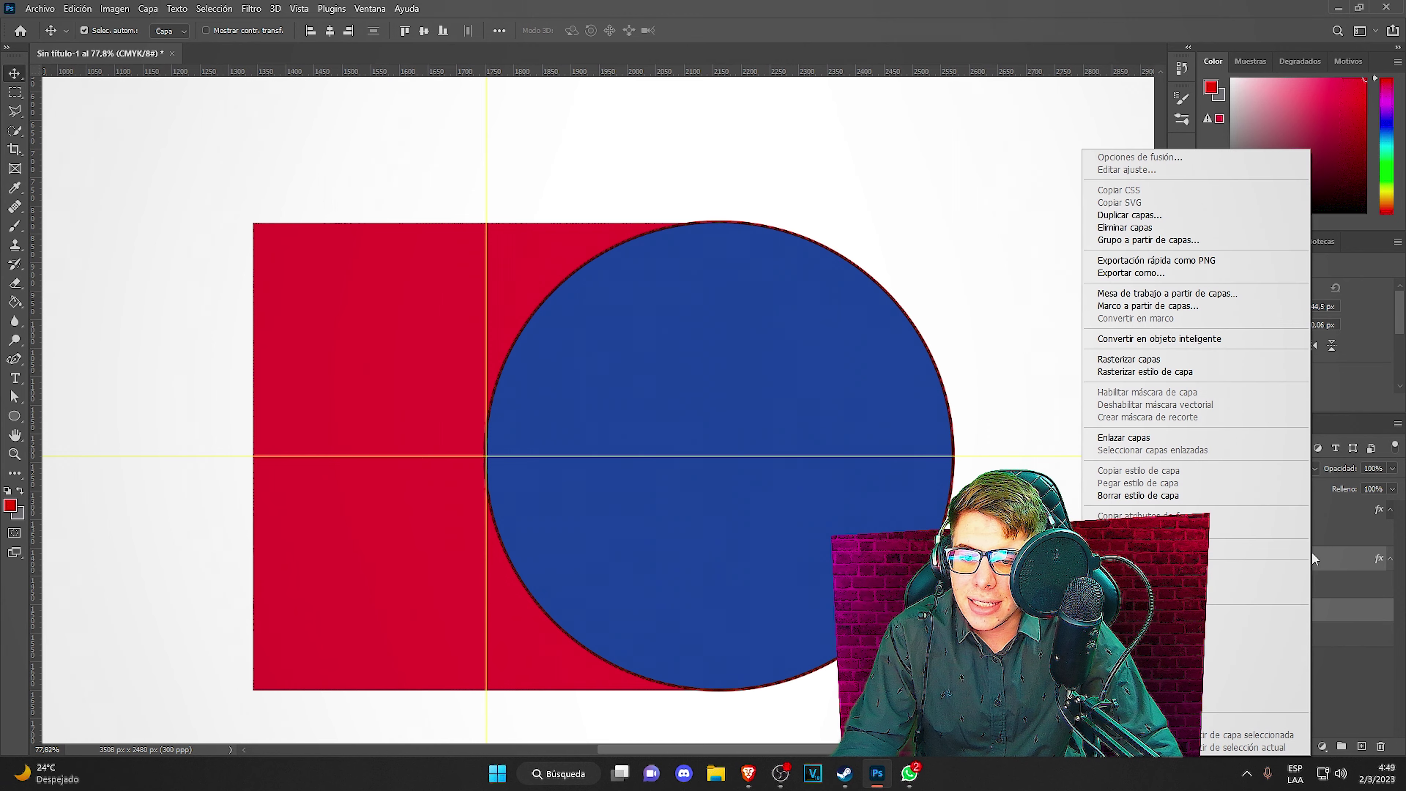
right_click(1288, 544)
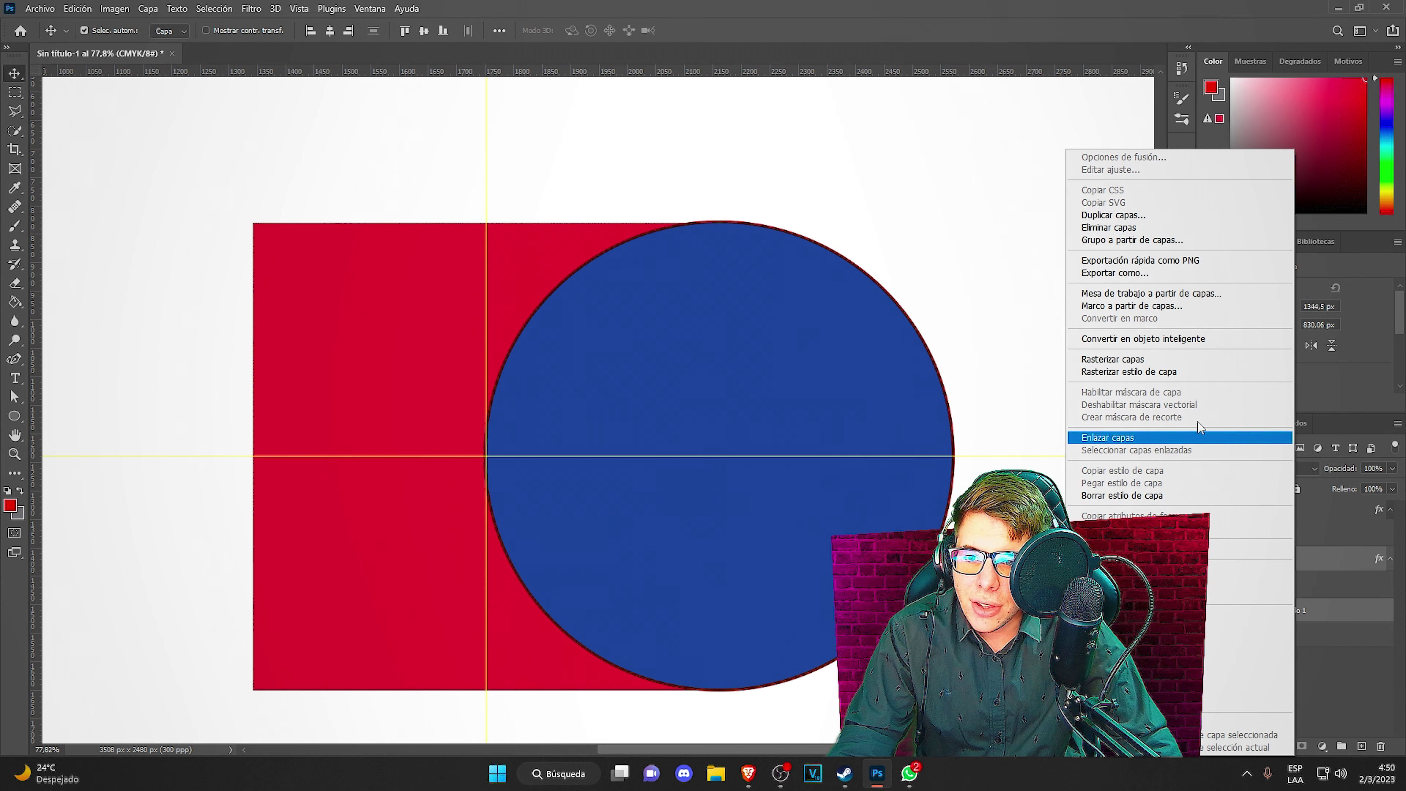
left_click(1156, 359)
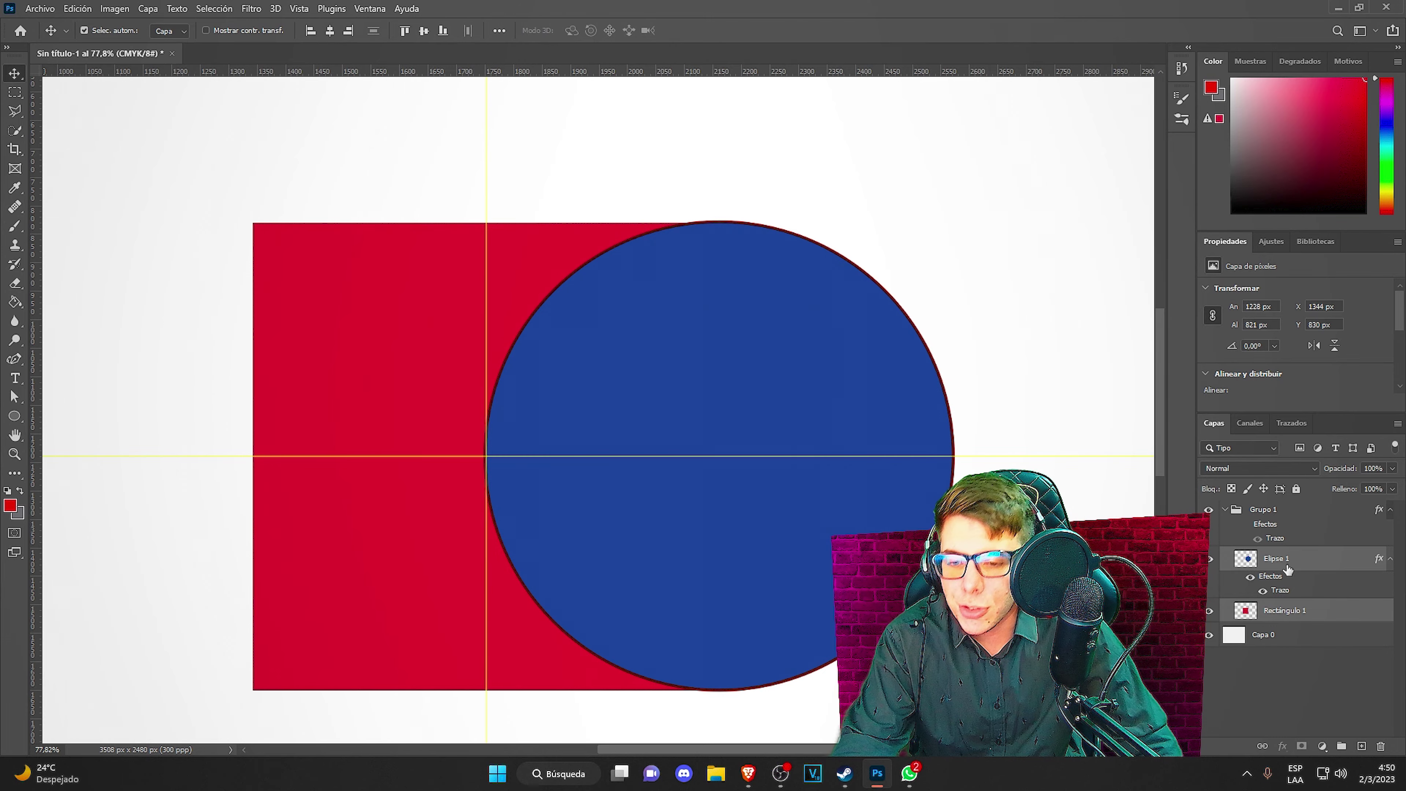
Merge the two rasterized layers and move the merged artwork up and slightly right to about X 1385, Y 720 px.
key("ctrl+e")
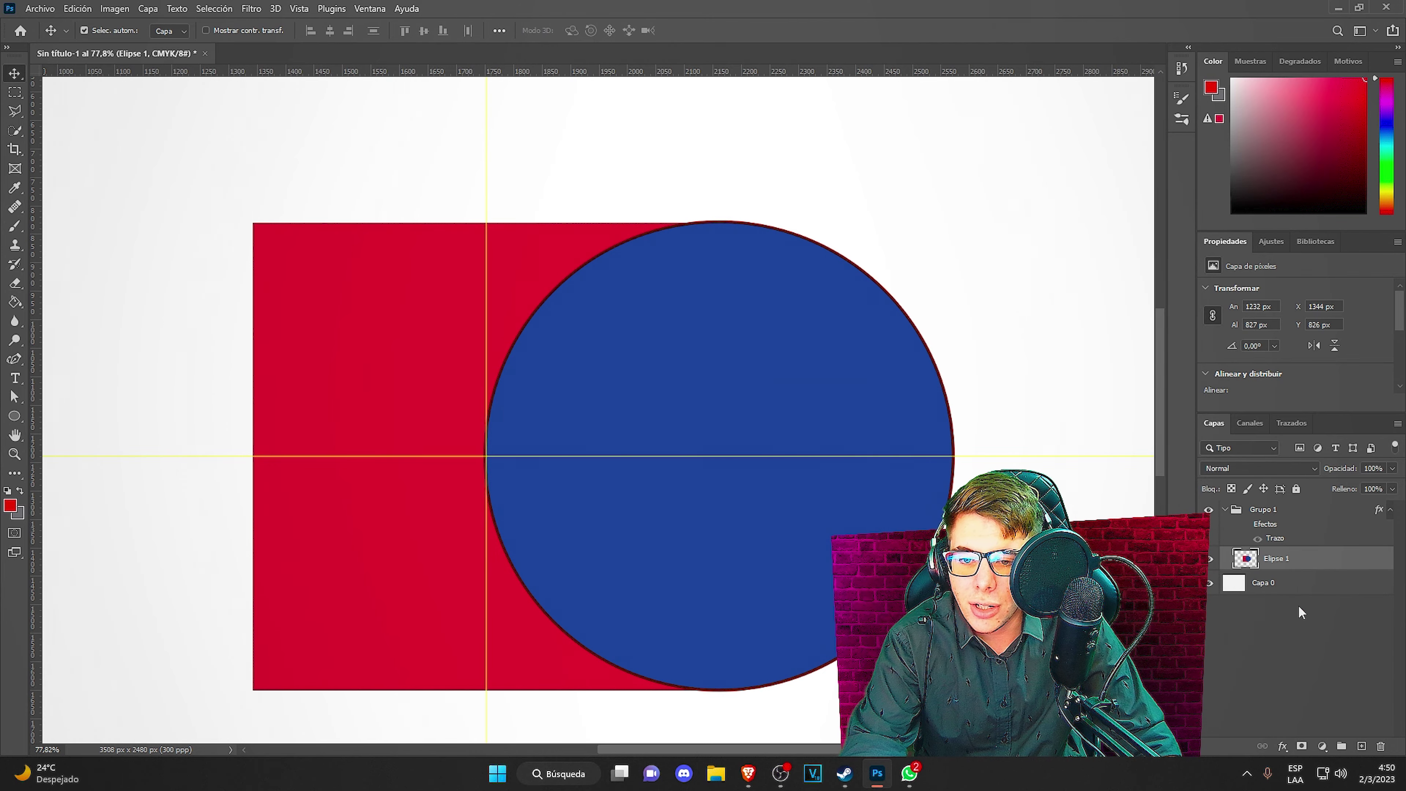
scroll(486, 429, "up", 10)
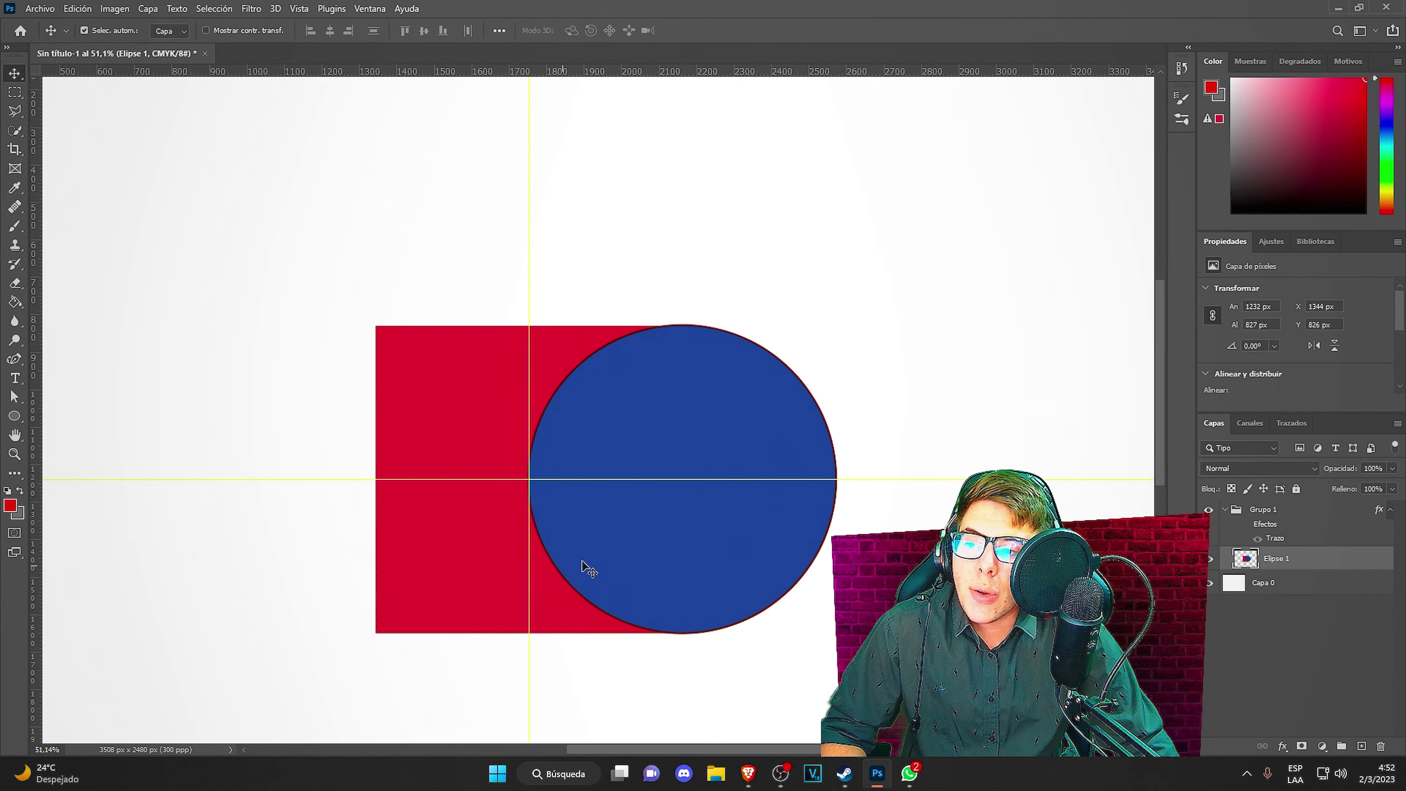
left_click_drag(654, 400, 669, 360)
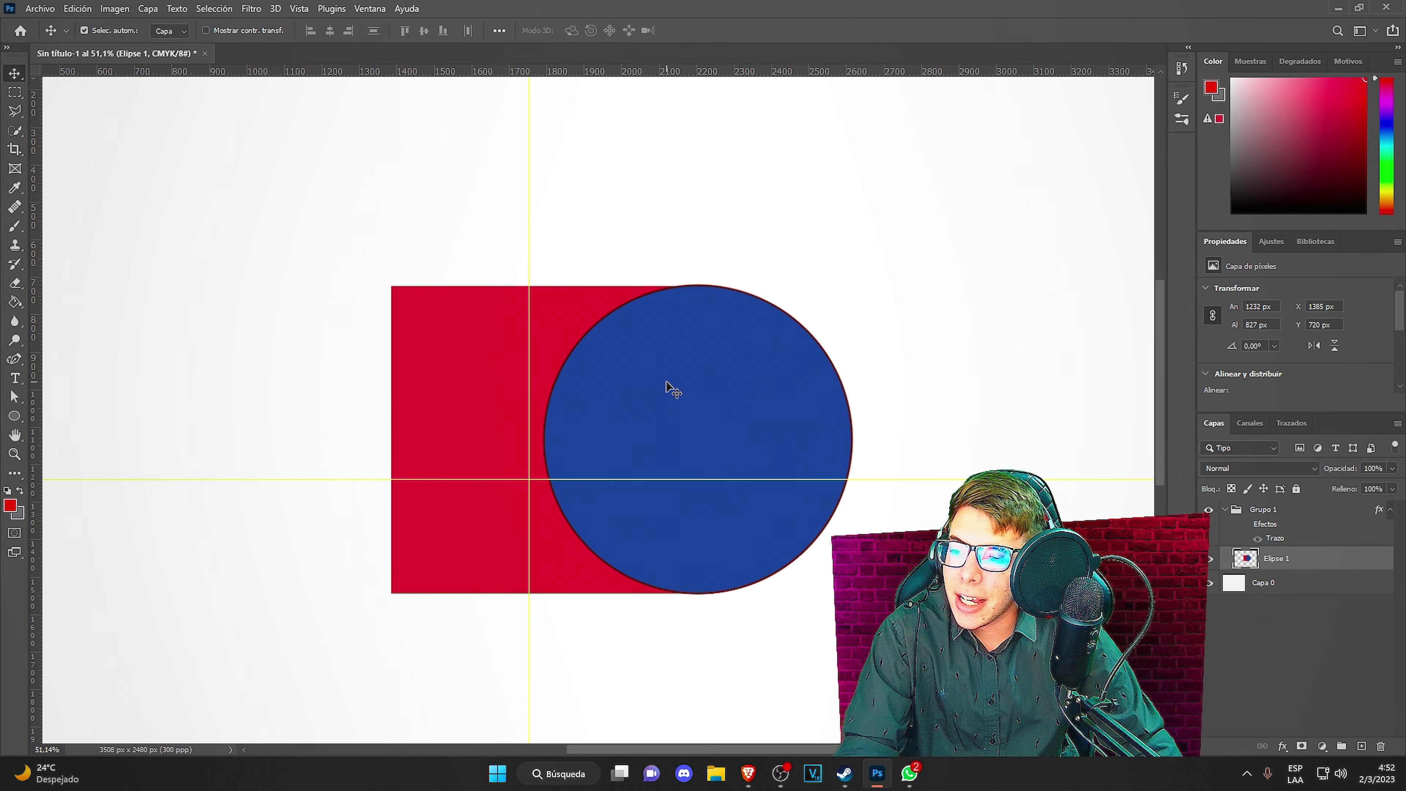
key("ctrl")
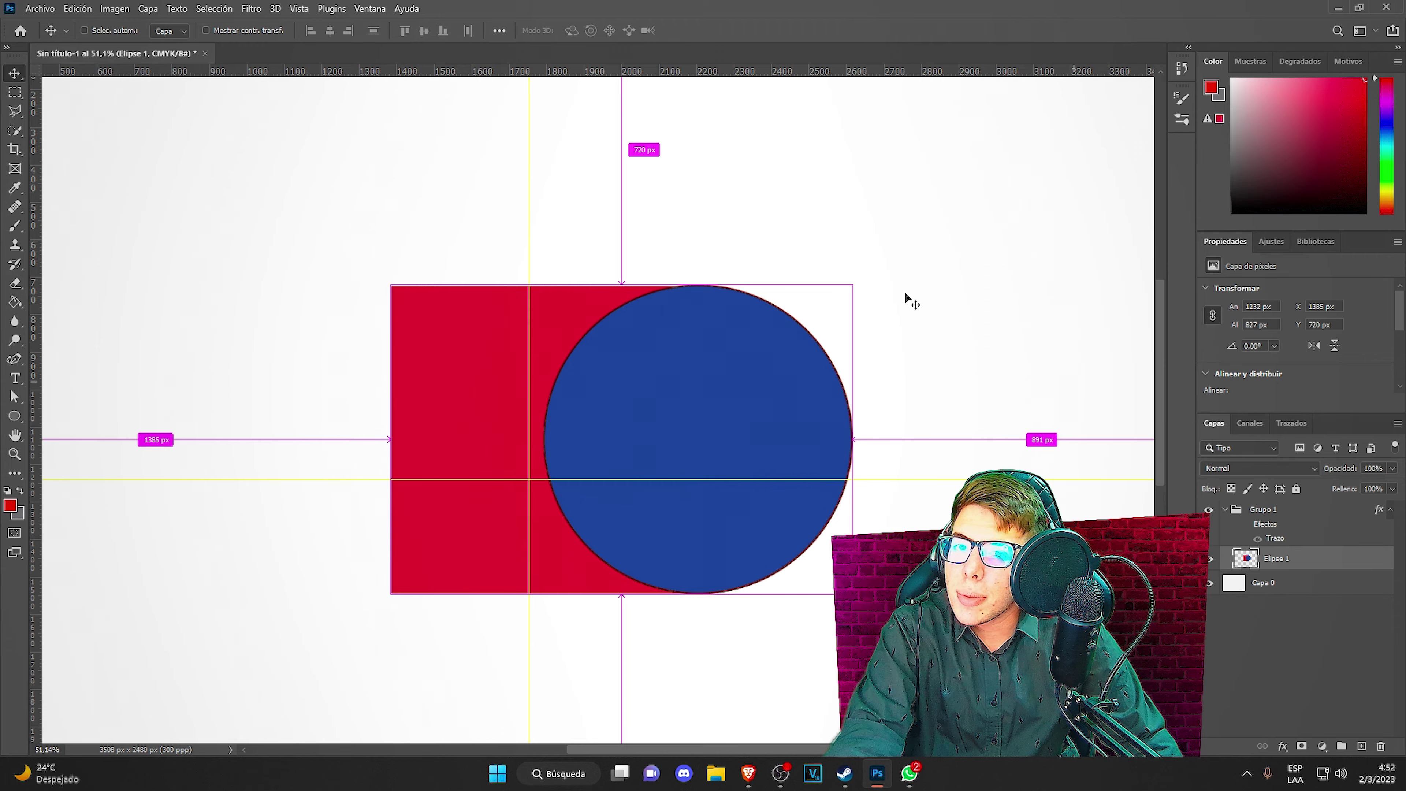
Nudge the merged artwork 41 px left and 106 px down, and undo back to the separate ellipse and rectangle layers.
key("shift+Left")
key("shift+Left")
key("shift+Left")
key("shift+Left")
key("Left")
key("shift+Down")
key("shift+Down")
key("shift+Down")
key("shift+Down")
key("shift+Down")
key("shift+Down")
key("shift+Down")
key("shift+Down")
key("shift+Down")
key("shift+Down")
key("Down")
key("Down")
key("Down")
key("Down")
key("Down")
key("Down")
key("ctrl+z")
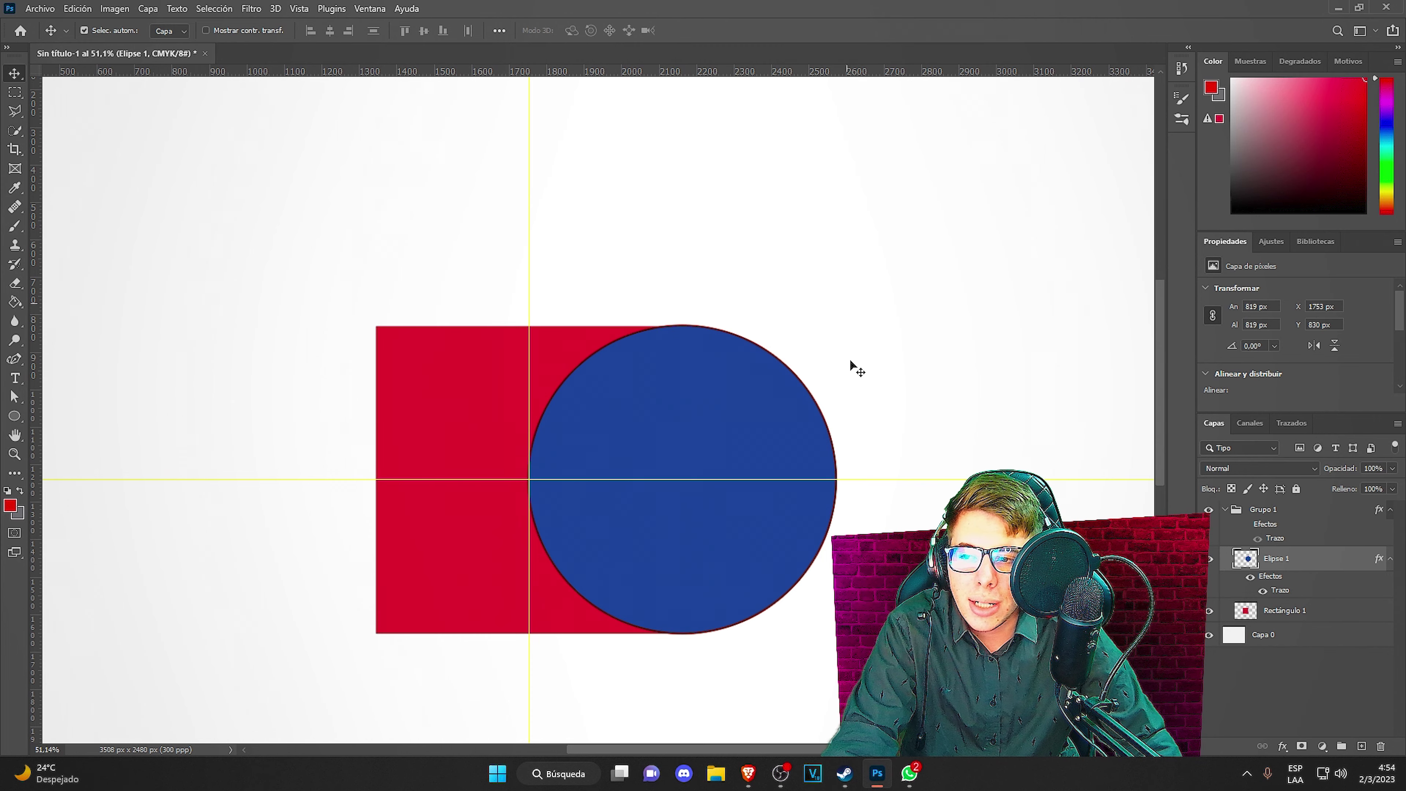
Clip the Elipse 1 layer to the Rectángulo 1 layer with a clipping mask.
left_click(1267, 619)
left_click(1277, 561)
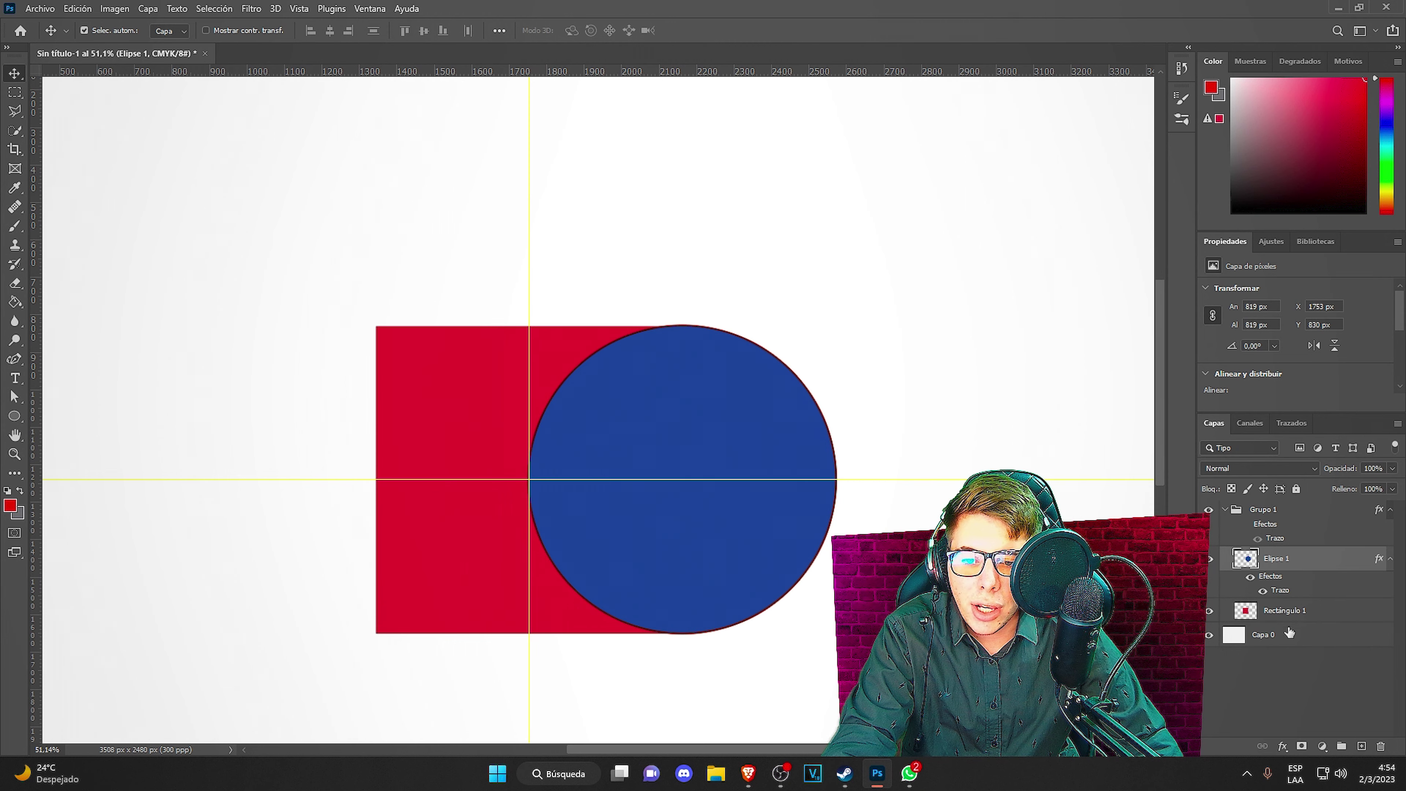
left_click(1309, 613)
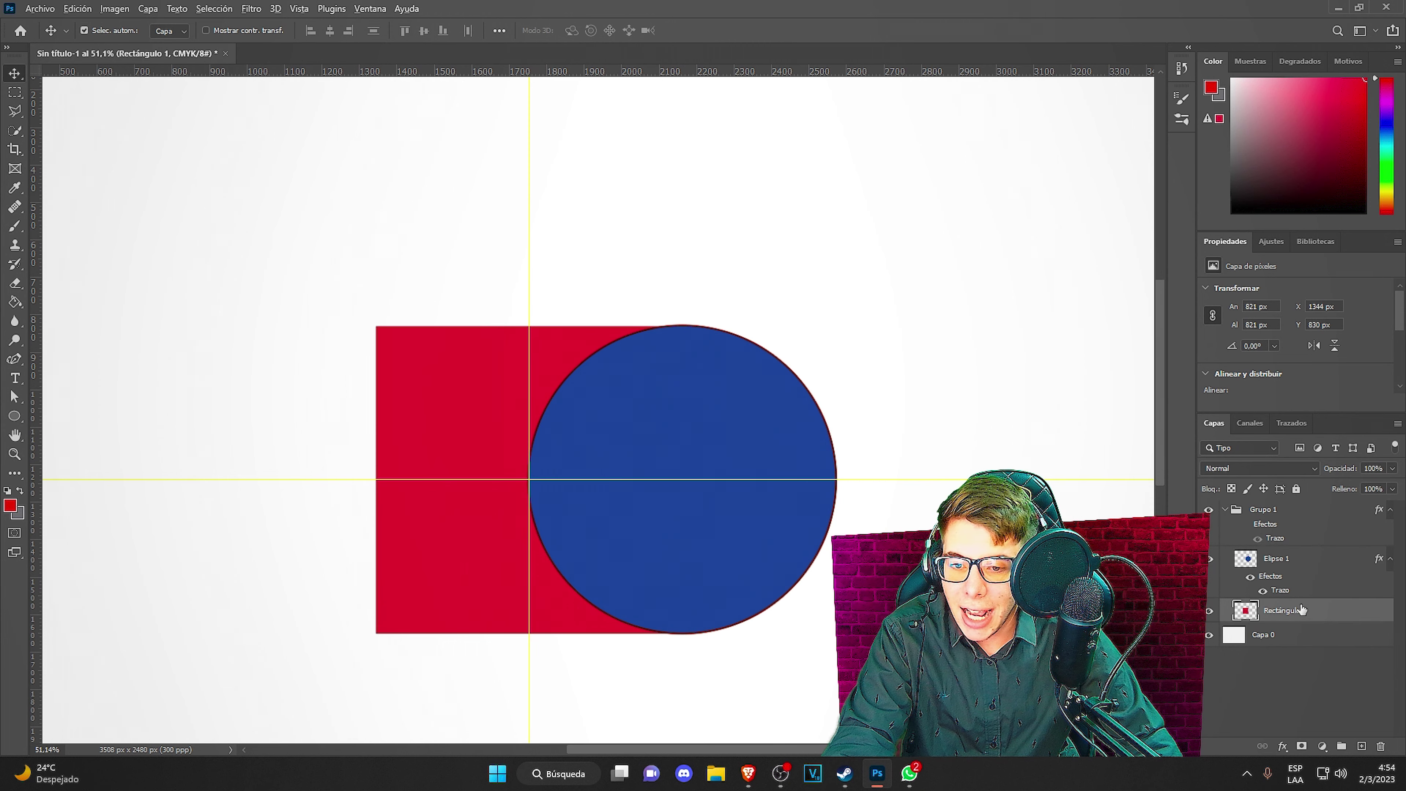
left_click_drag(1294, 595, 1336, 598)
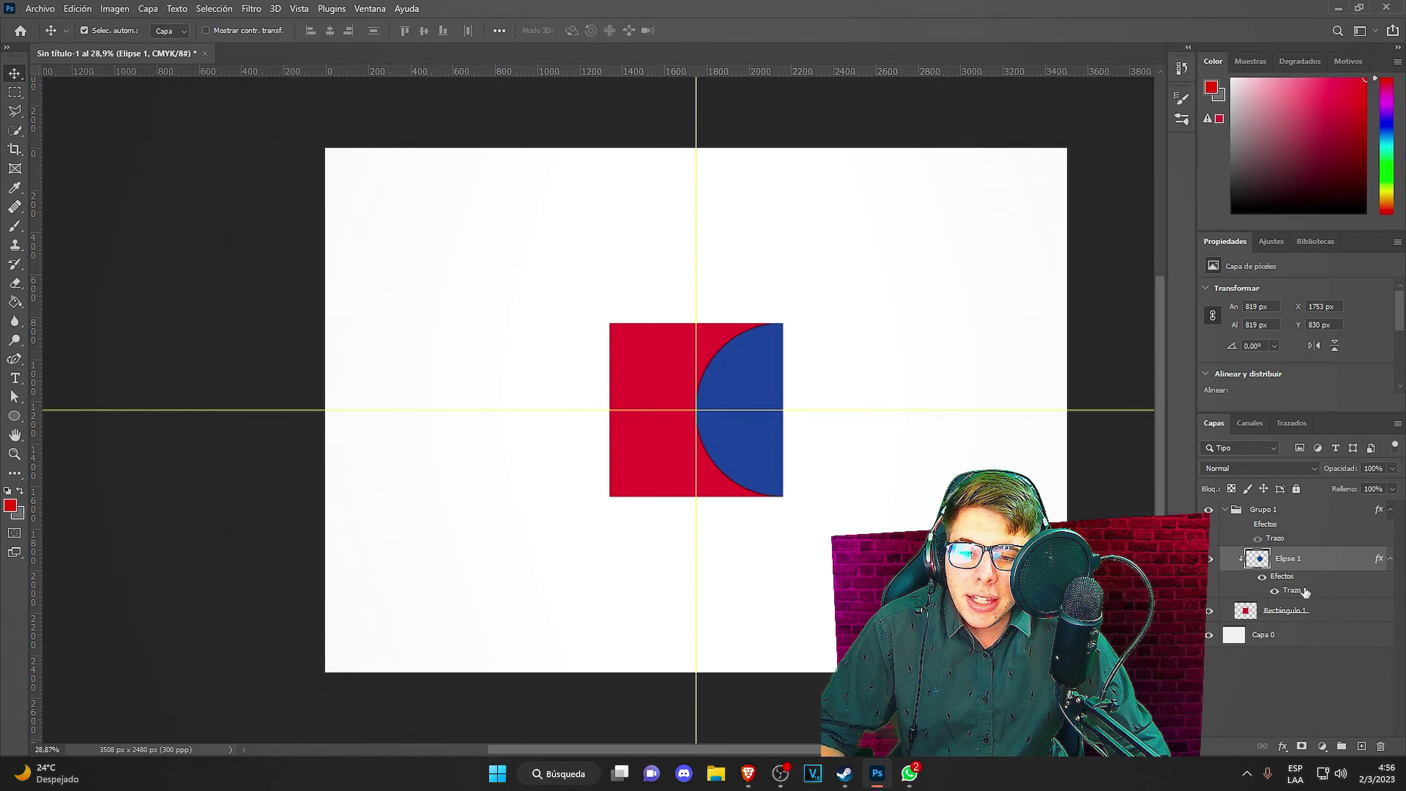
Move Grupo 1 up and left so the visible square's lower-right corner sits near the intersection of the guides.
left_click(1305, 514)
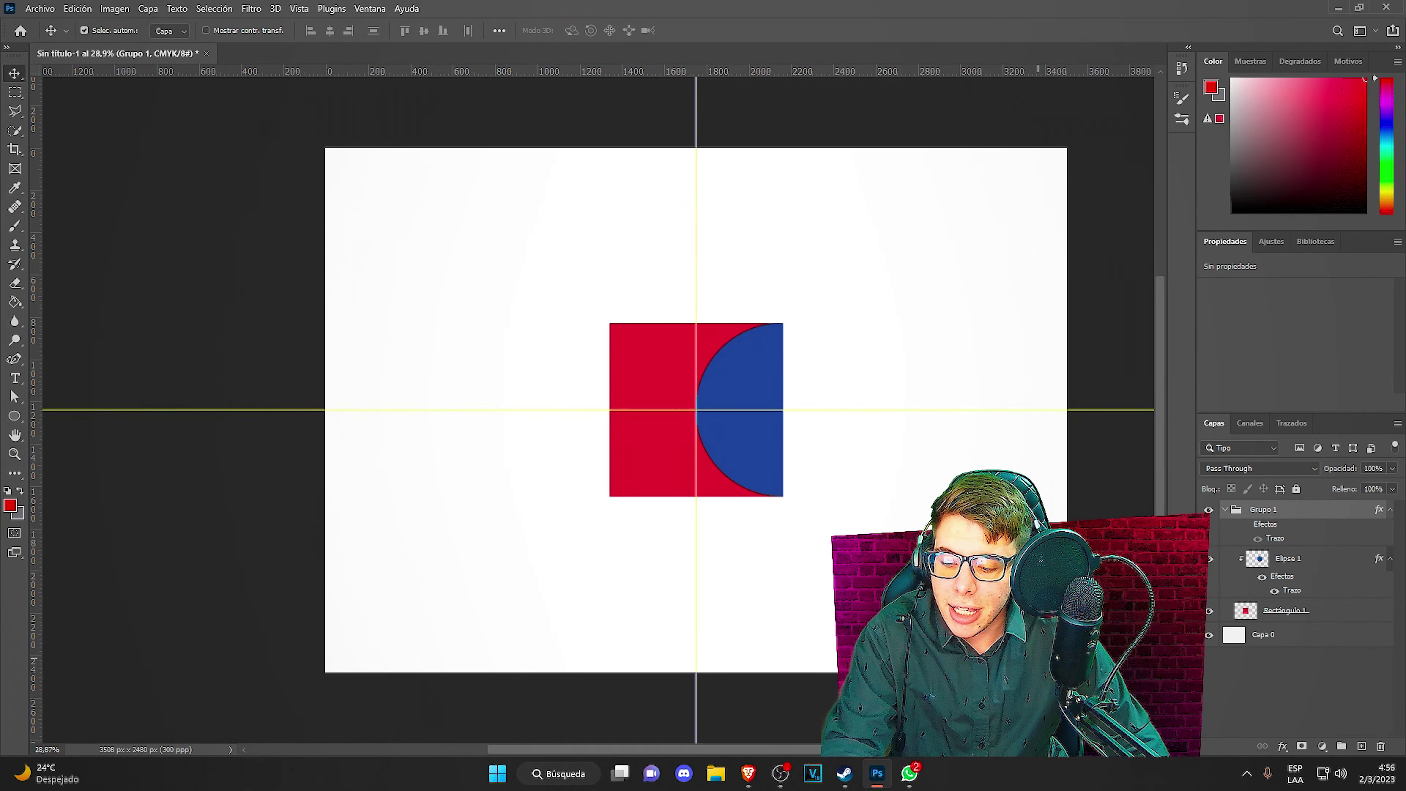
key("ctrl")
key("ctrl+t")
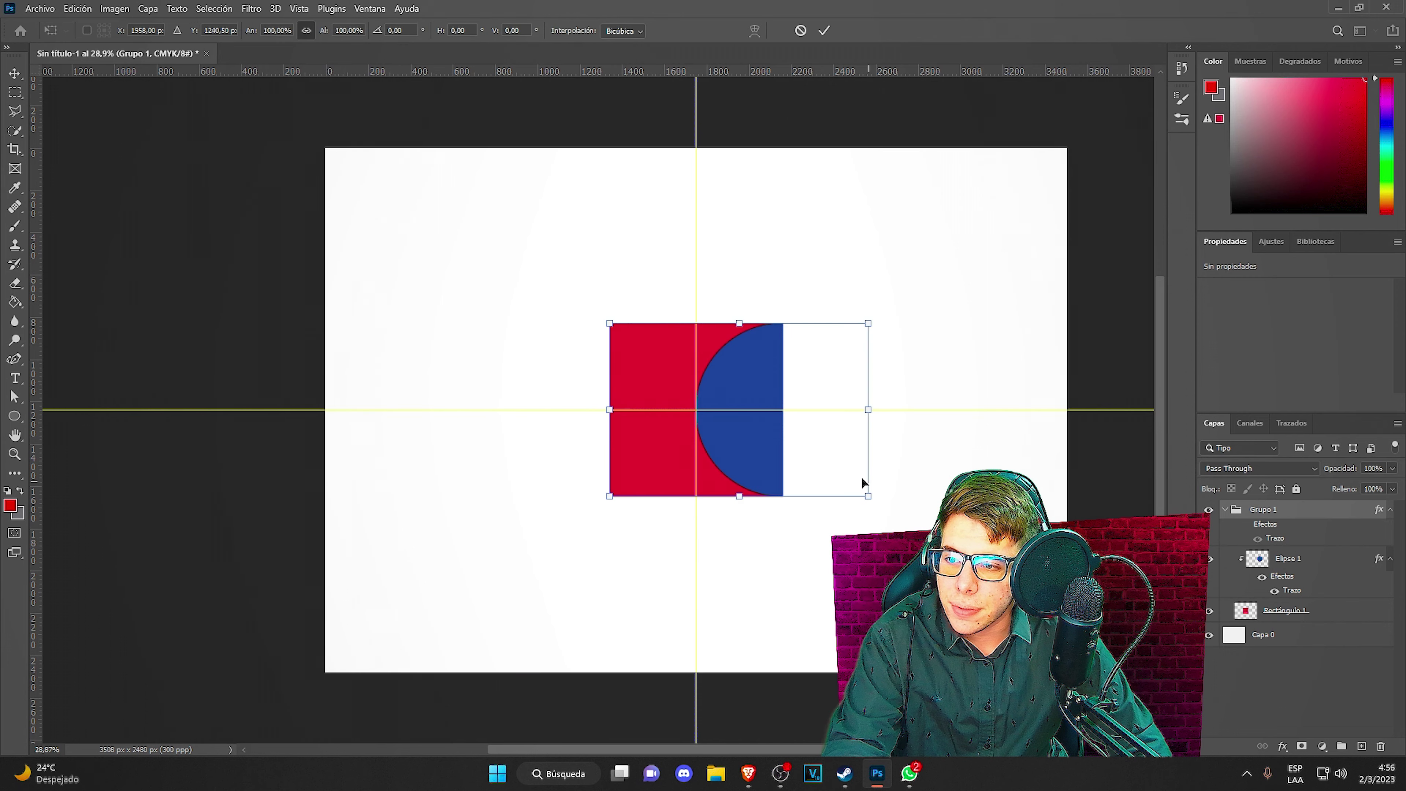
left_click_drag(767, 443, 676, 363)
scroll(653, 367, "up", 10)
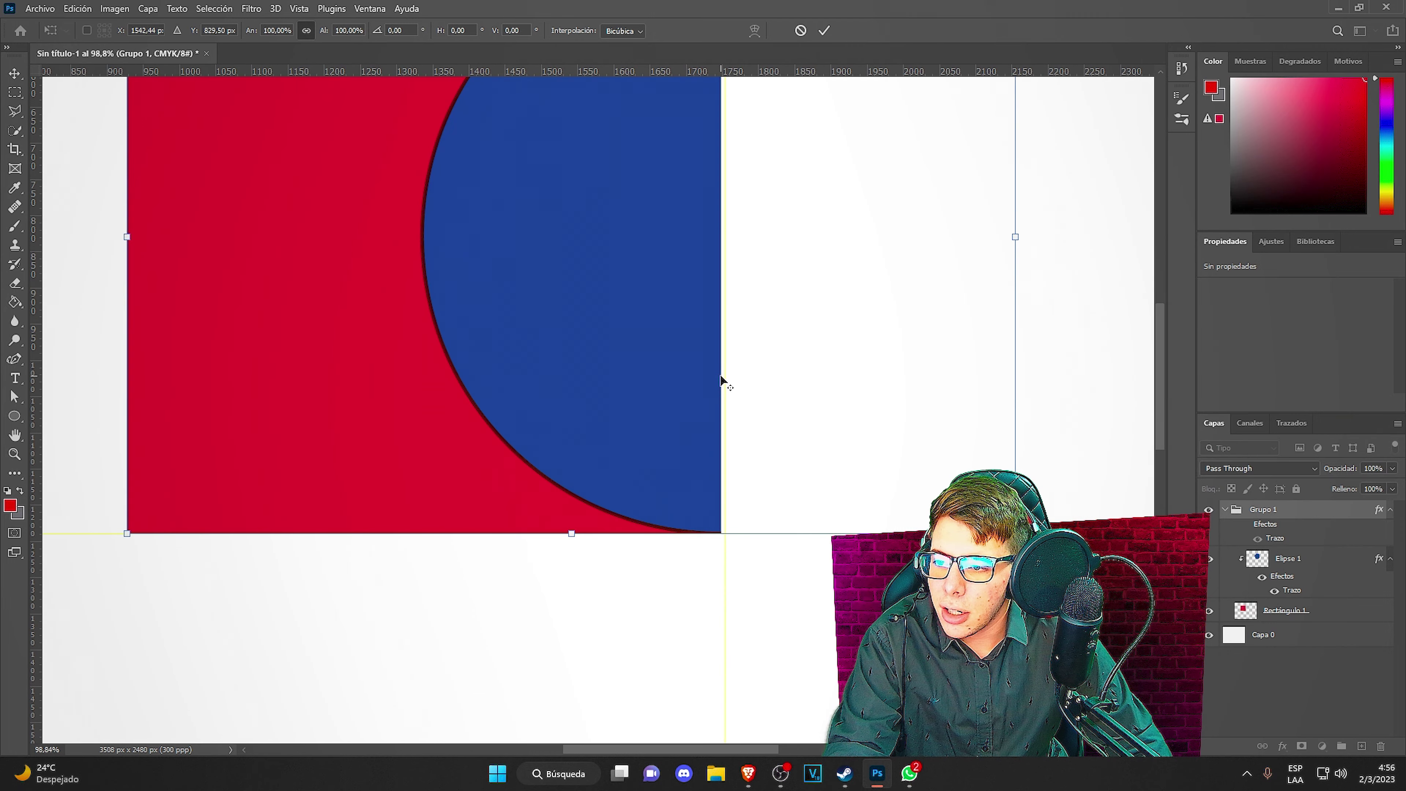
left_click(824, 31)
scroll(832, 414, "down", 3)
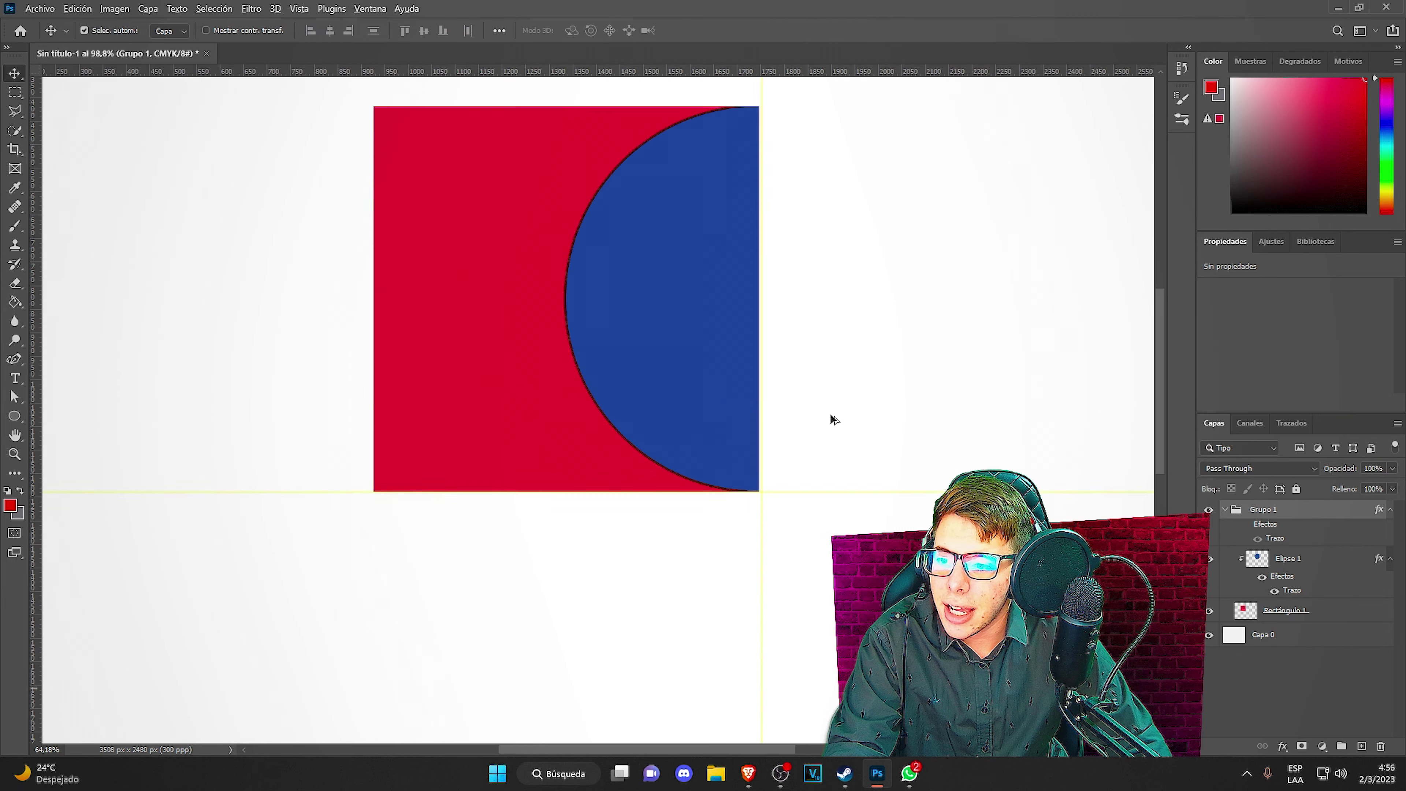
Shift Grupo 1 horizontally by about 5 px so the square's right edge meets the vertical guide.
scroll(710, 388, "up", 15)
key("ctrl+t")
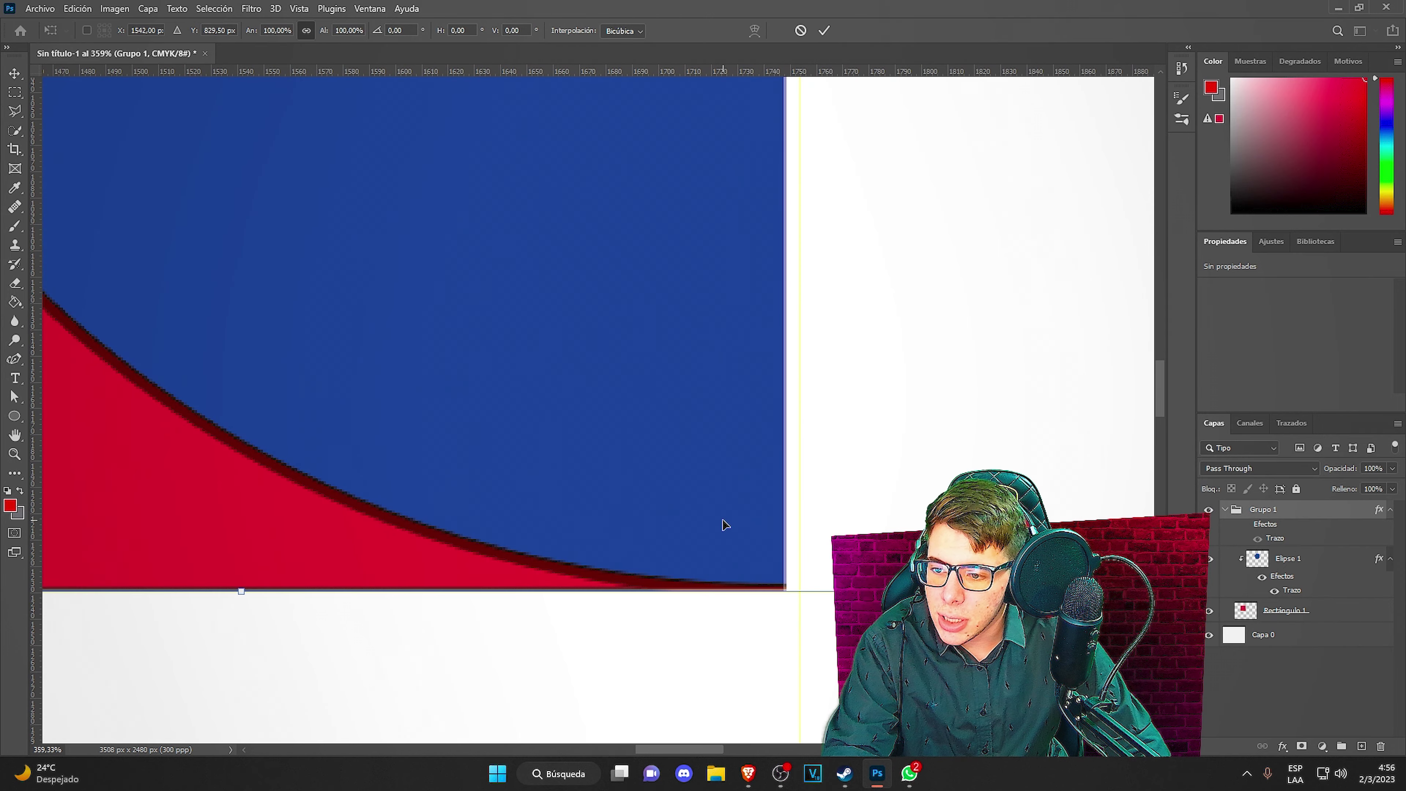
scroll(769, 559, "up", 2)
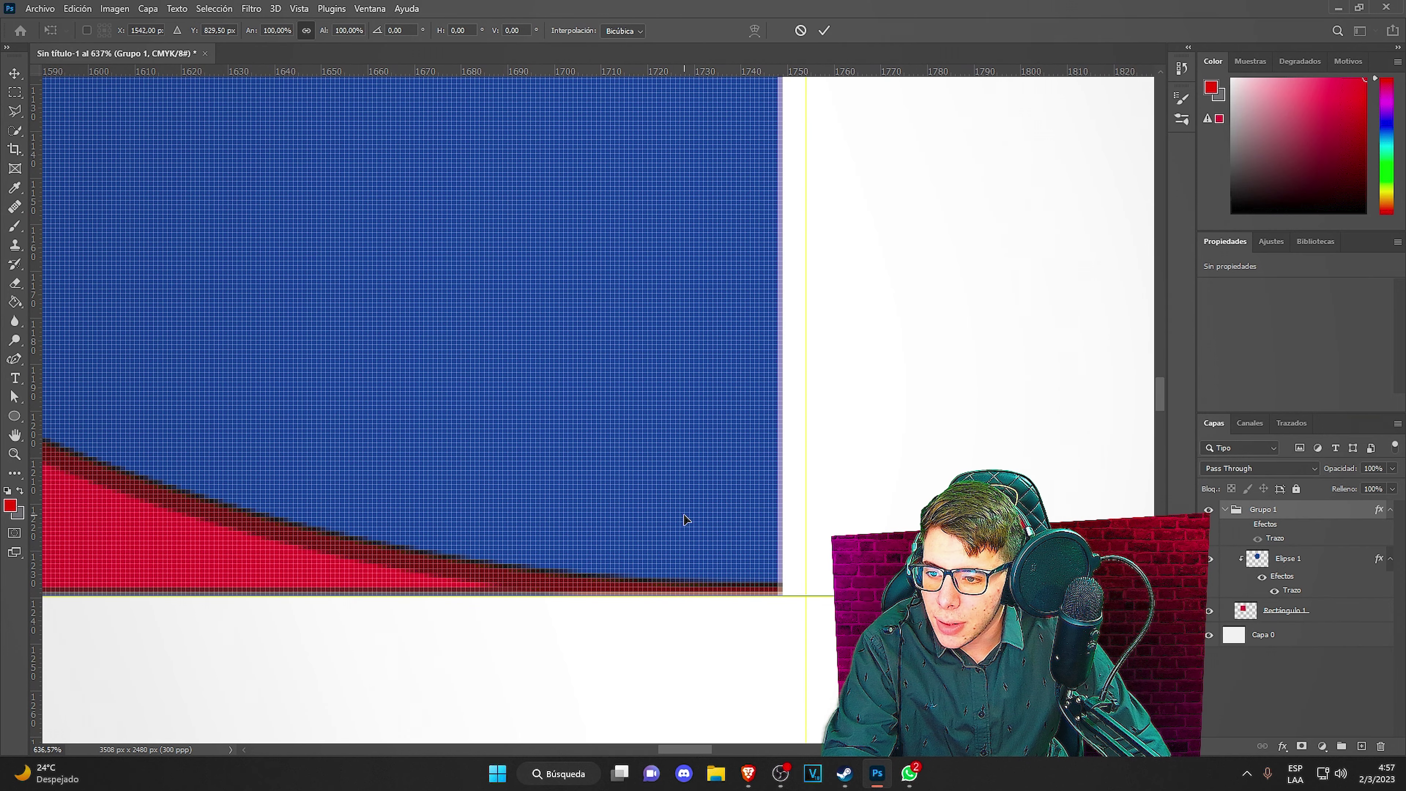
left_click_drag(689, 503, 714, 502)
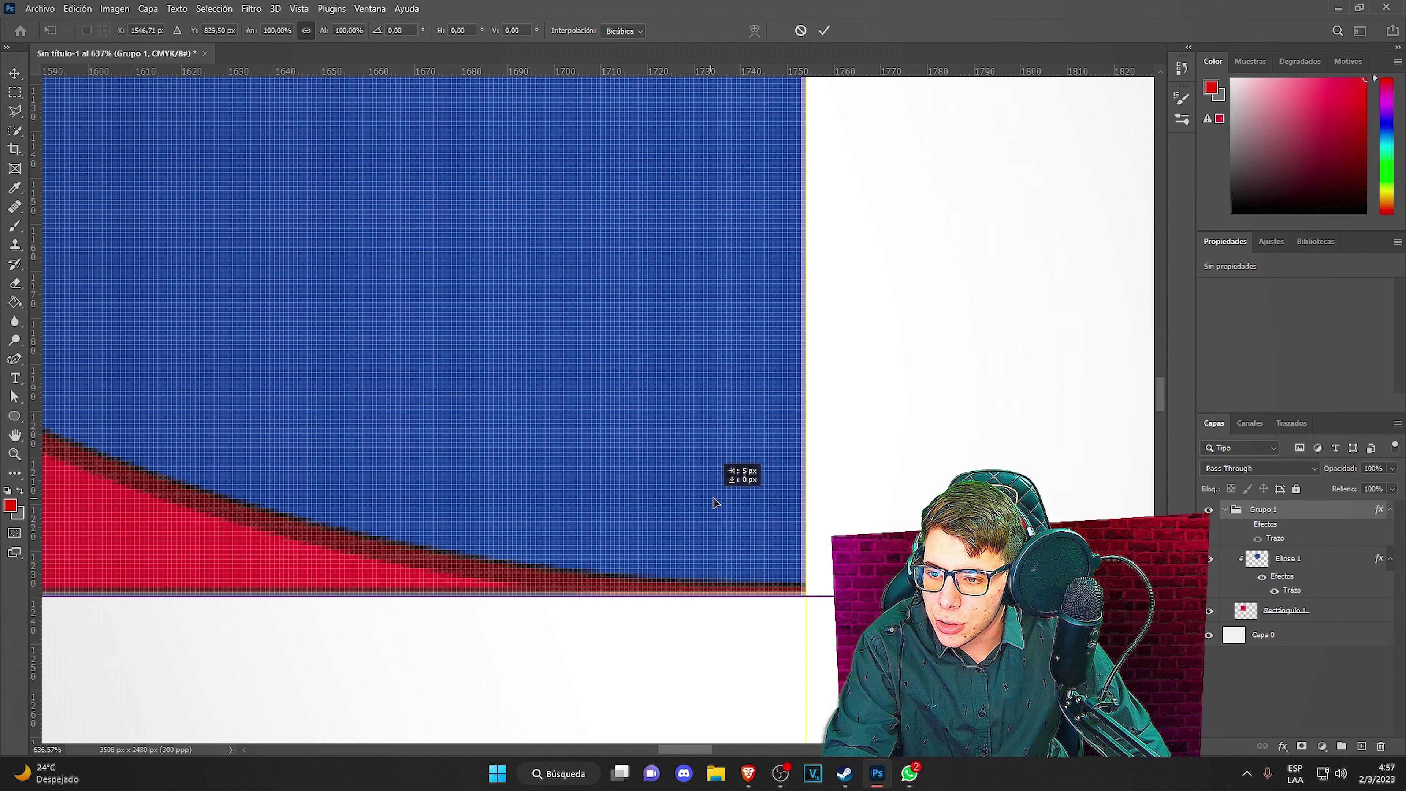
scroll(714, 503, "down", 20)
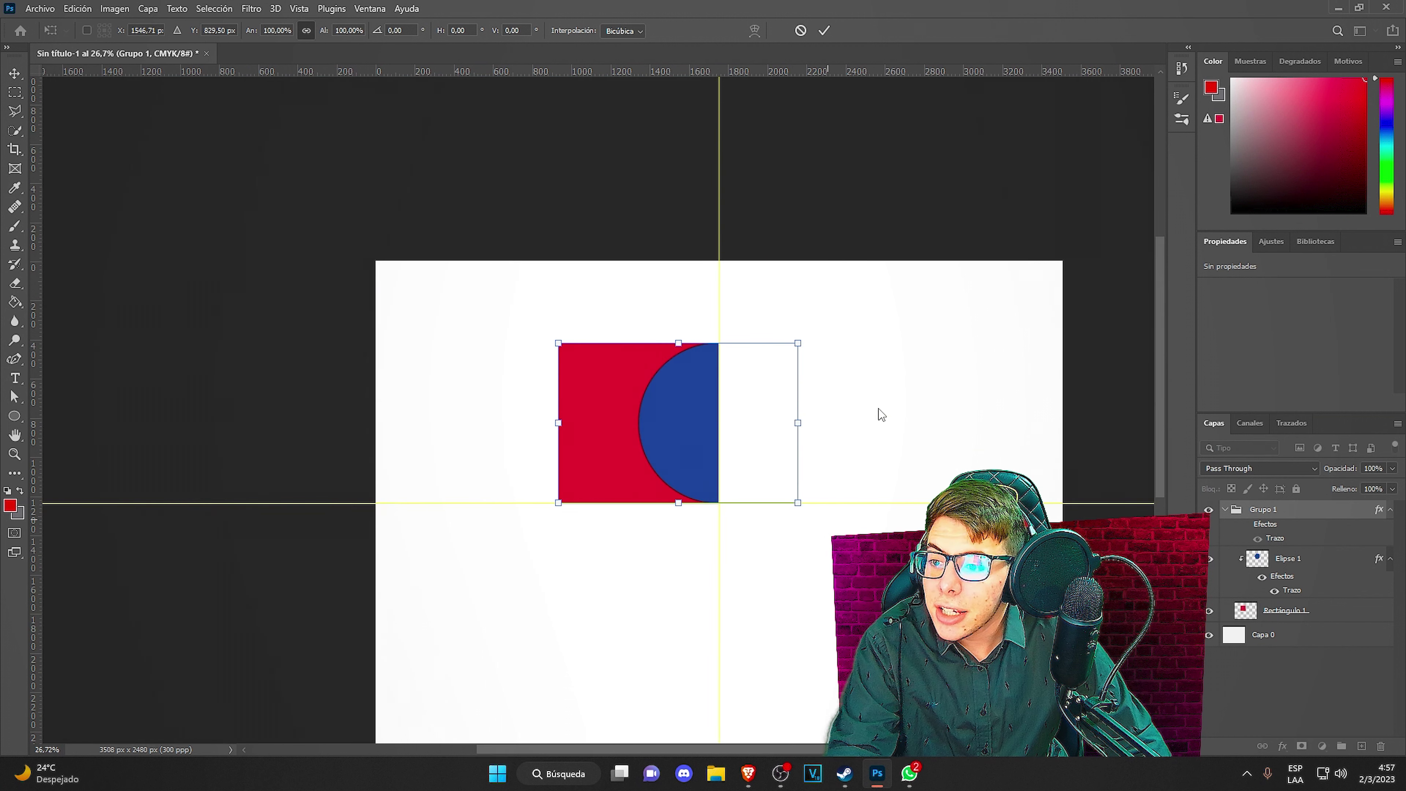
left_click(826, 34)
scroll(874, 429, "down", 2)
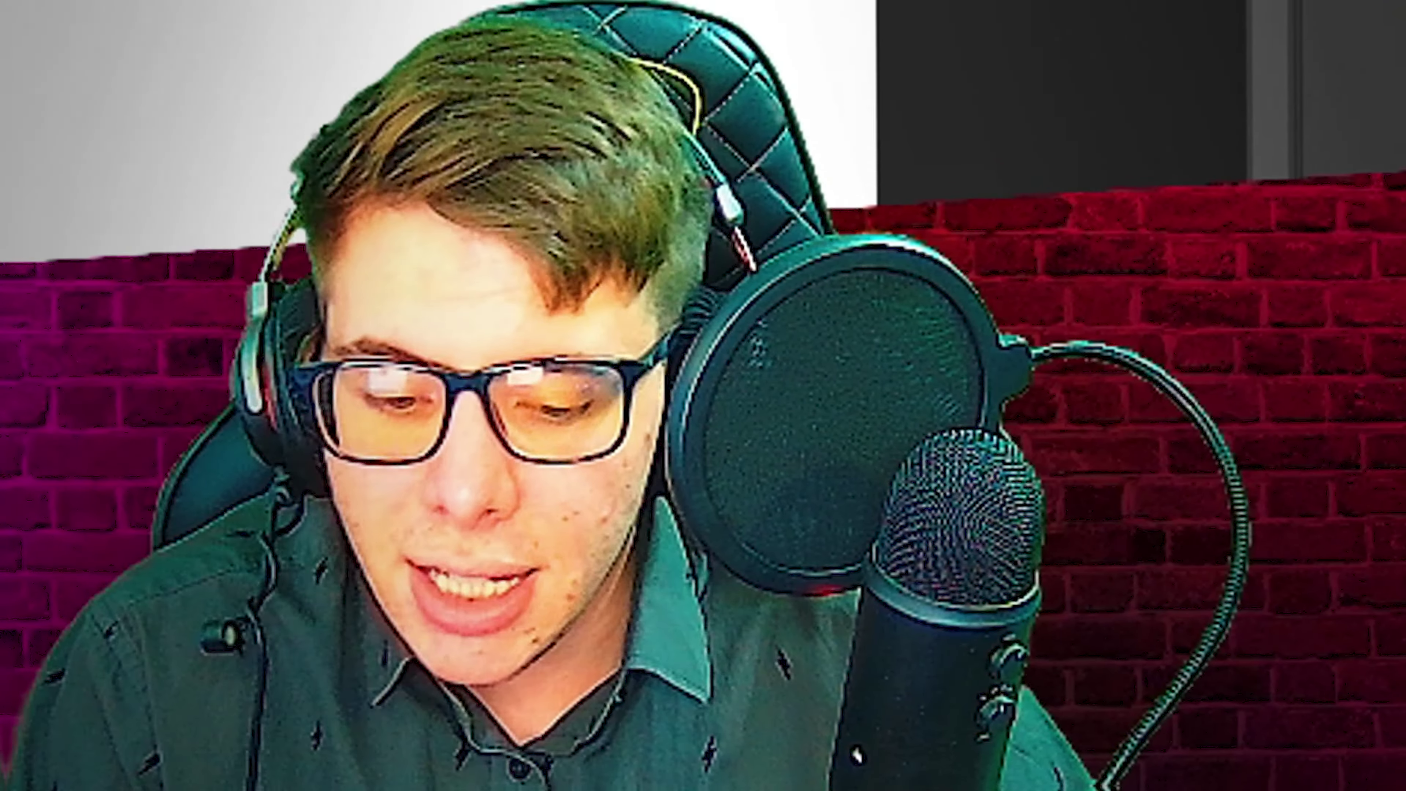
Ungroup the layers of Grupo 1.
right_click(1267, 511)
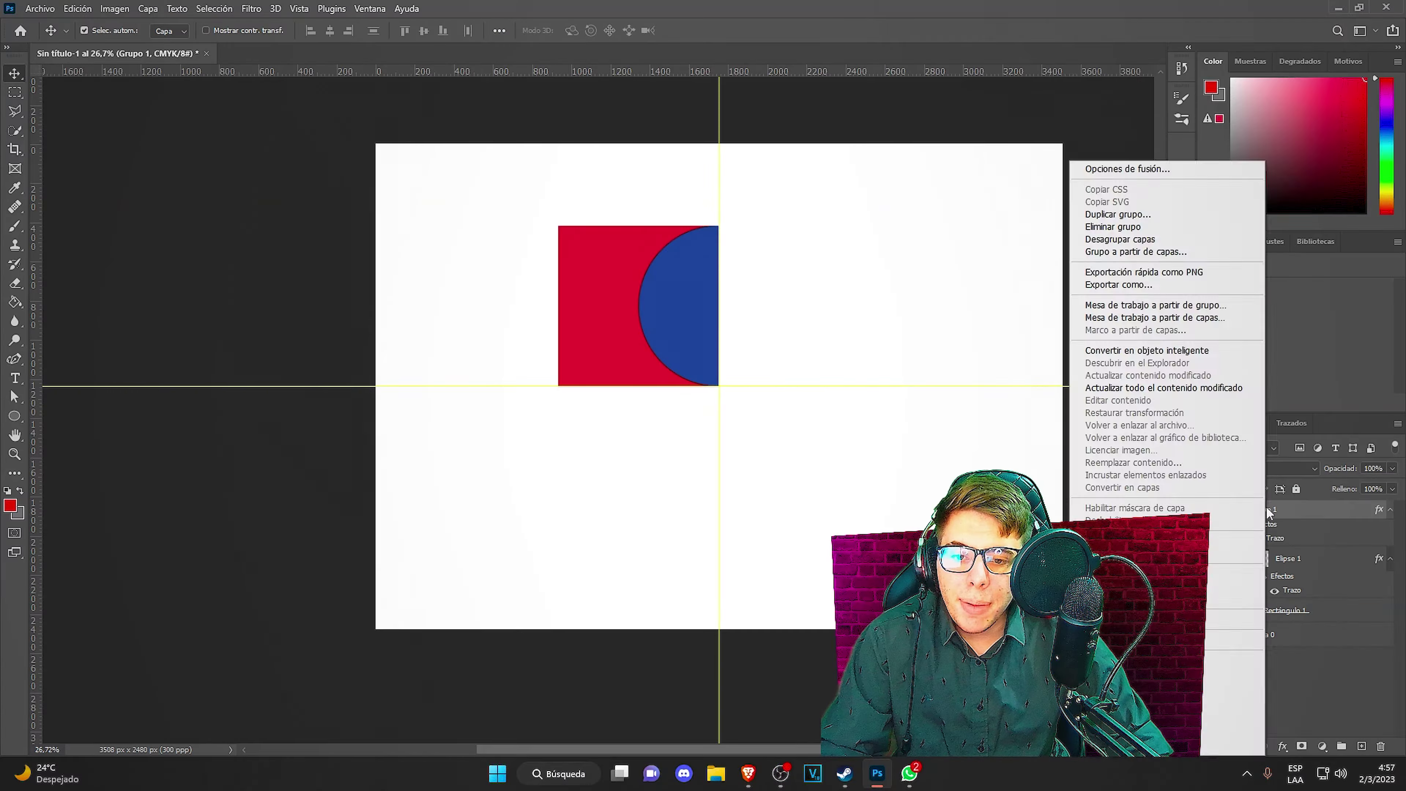
left_click(1303, 506)
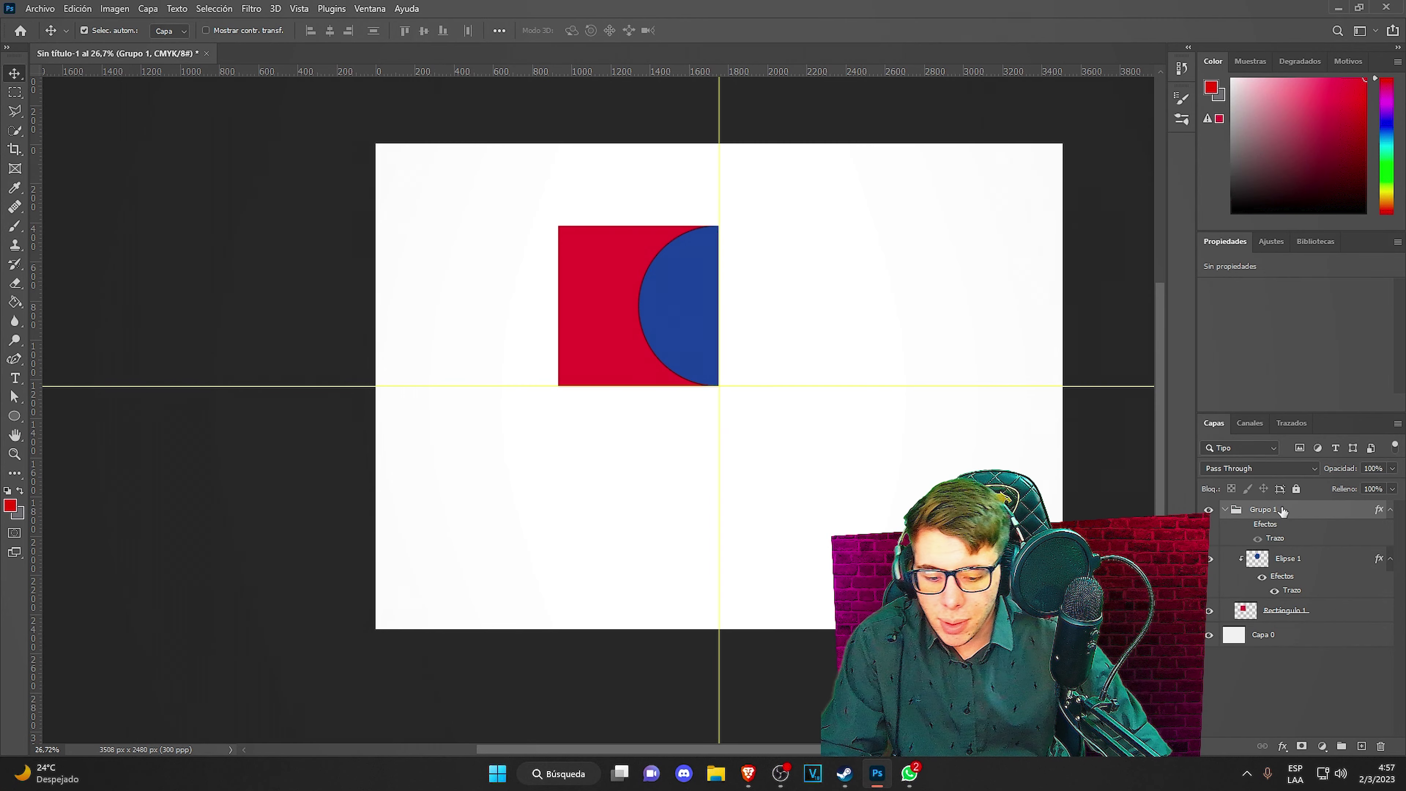
key("Delete")
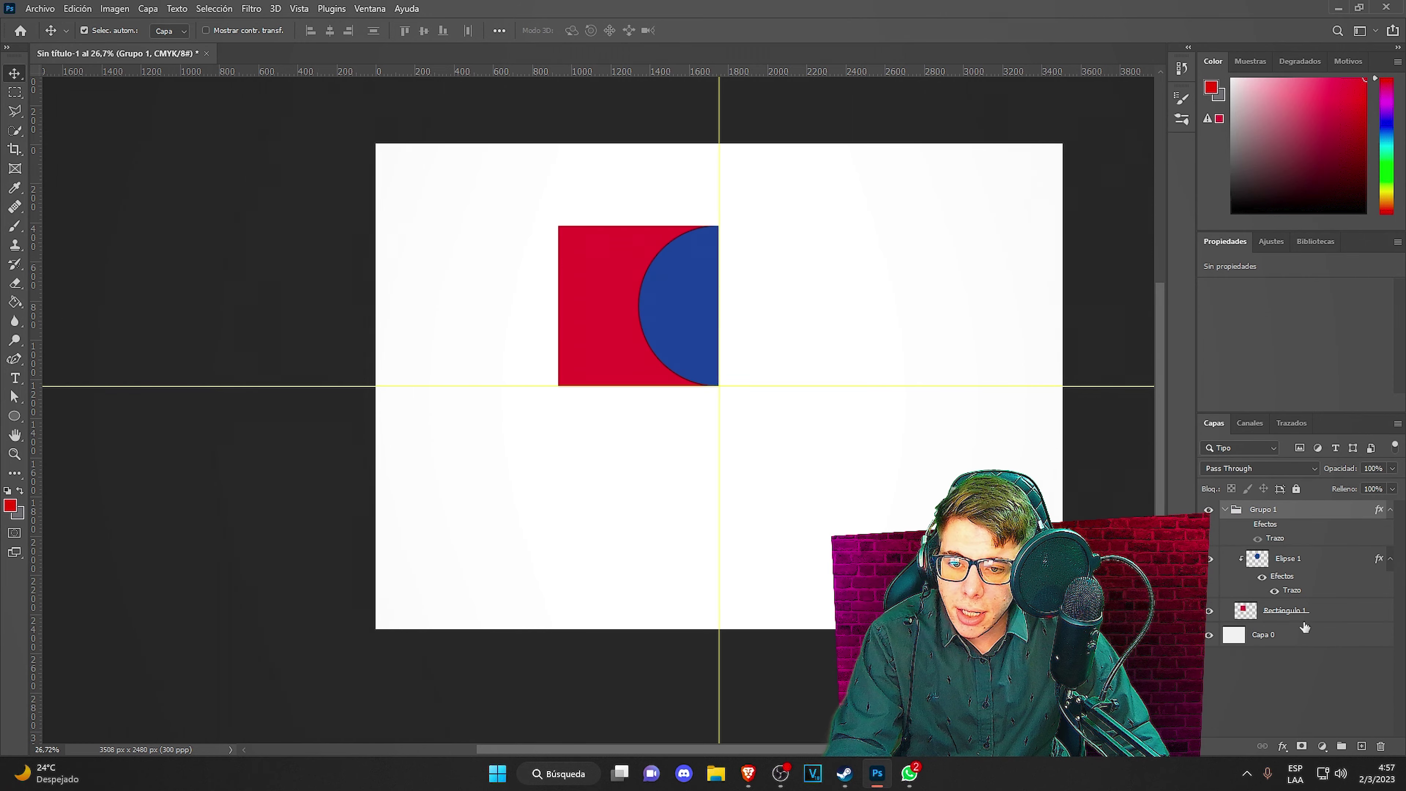
right_click(1329, 515)
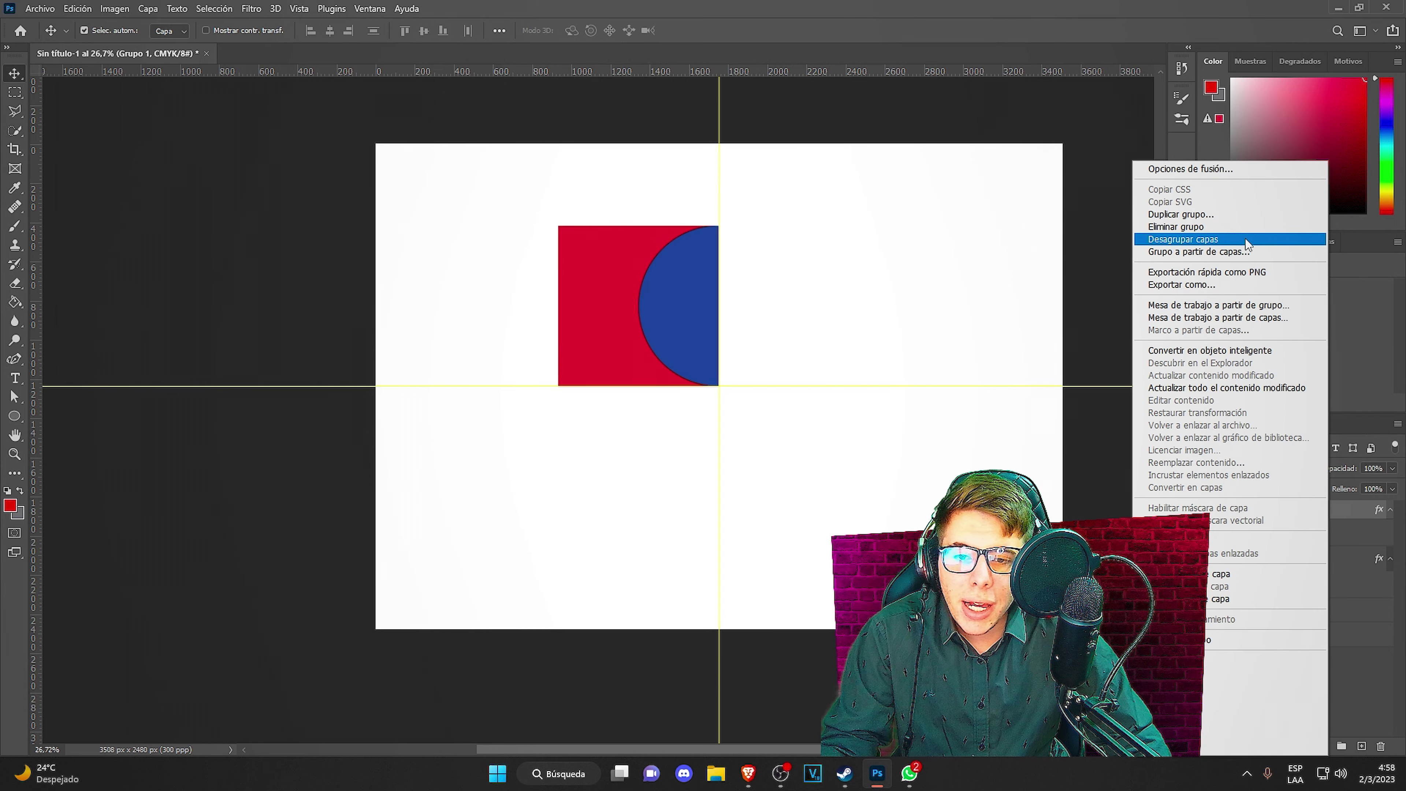
left_click(1197, 244)
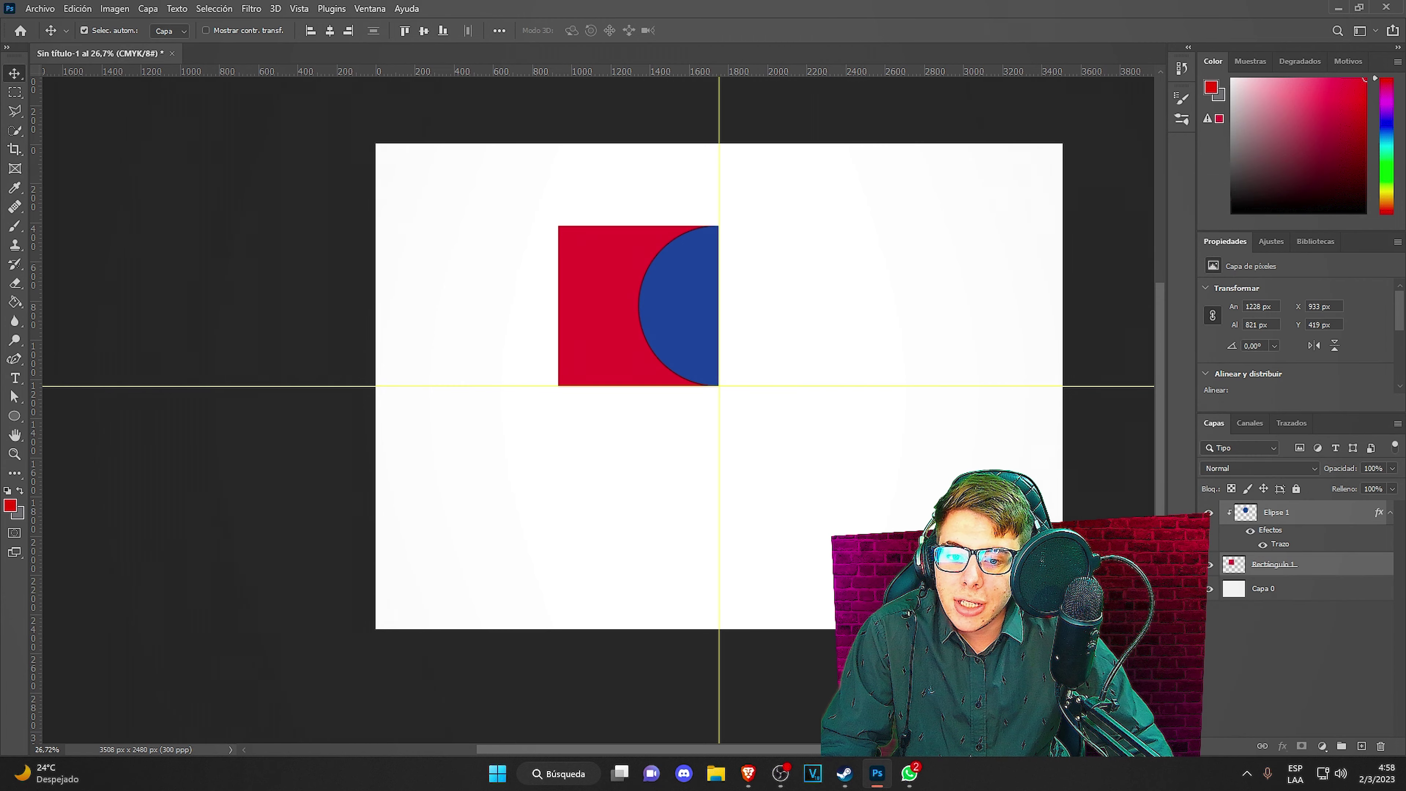
Delete the white background layer Capa 0.
left_click(1298, 588)
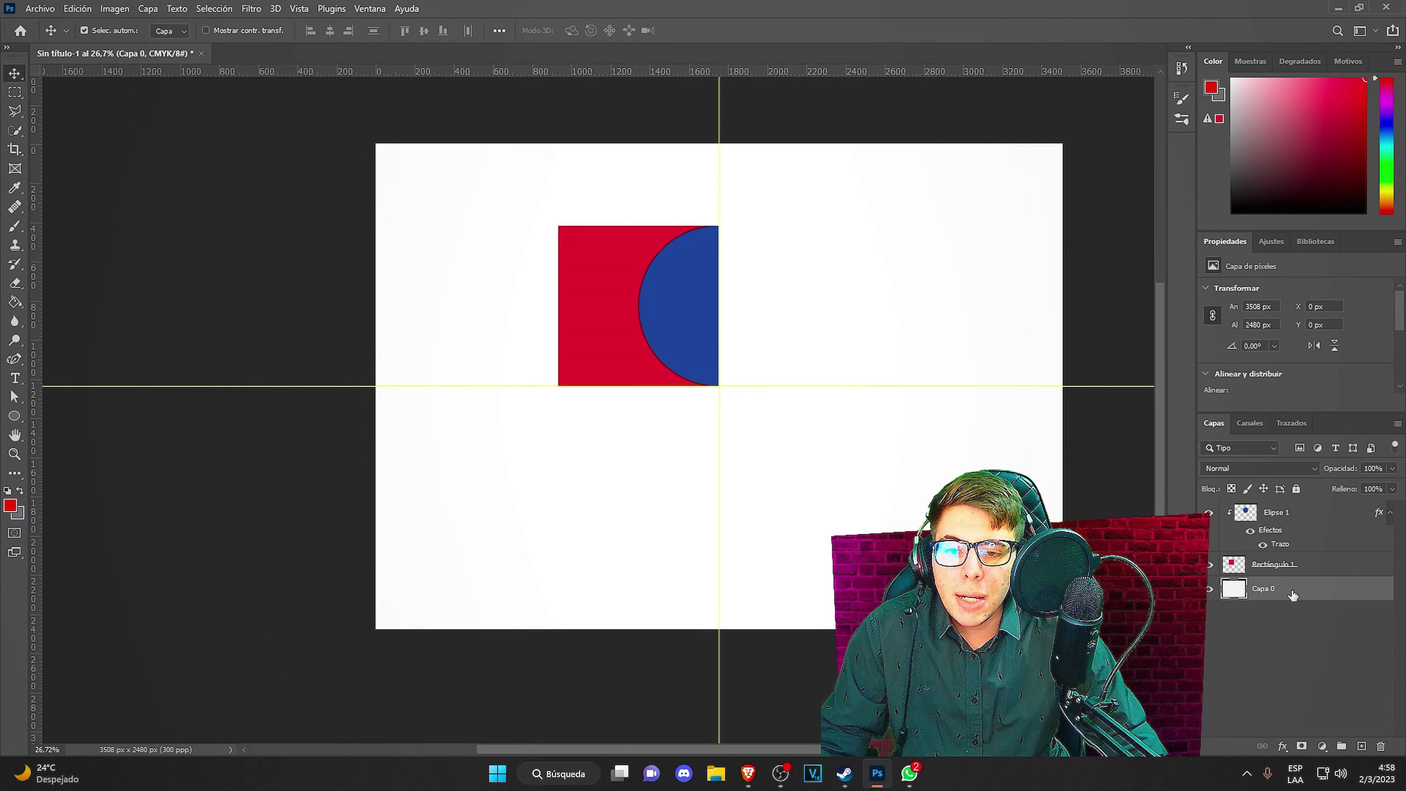
right_click(1292, 590)
left_click(1321, 583)
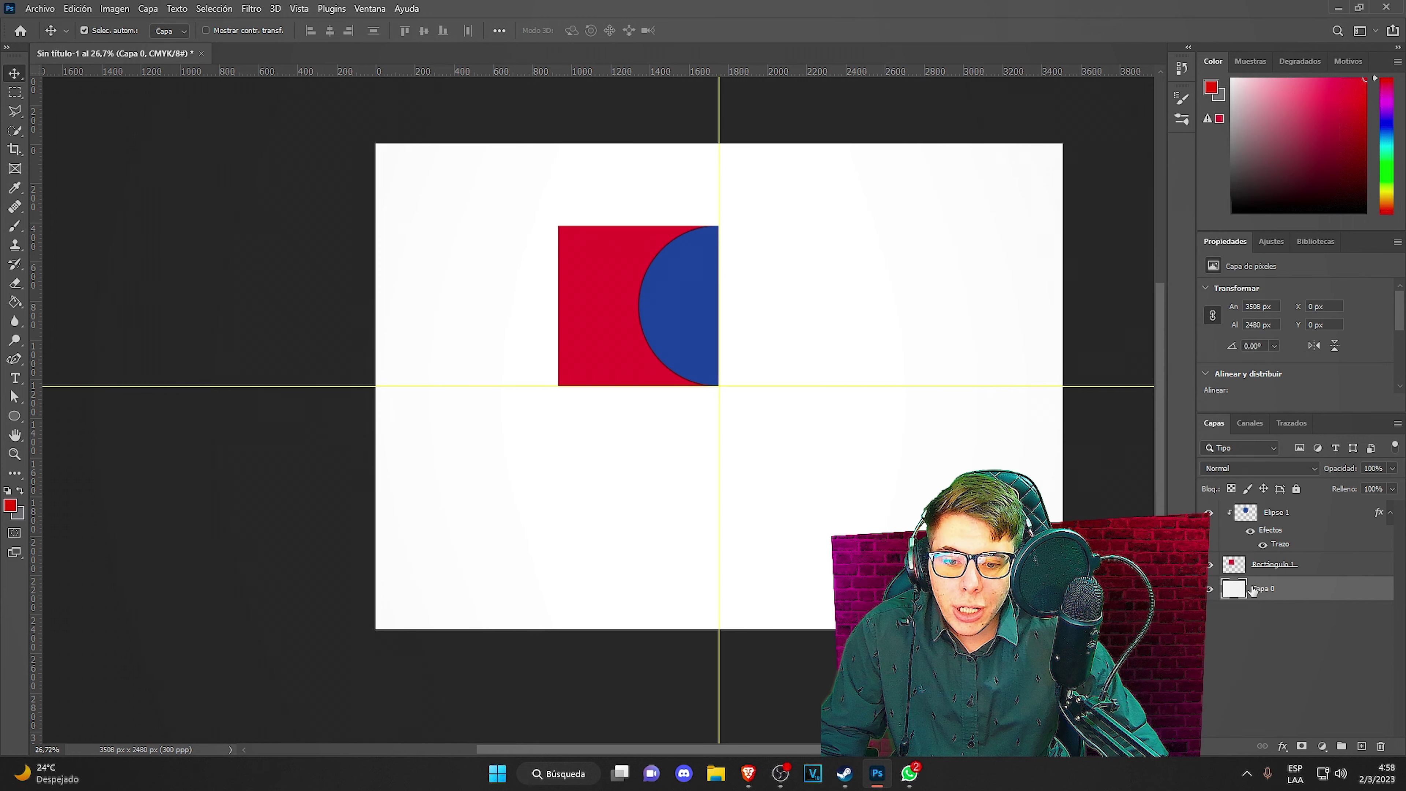
left_click_drag(1257, 593, 1386, 723)
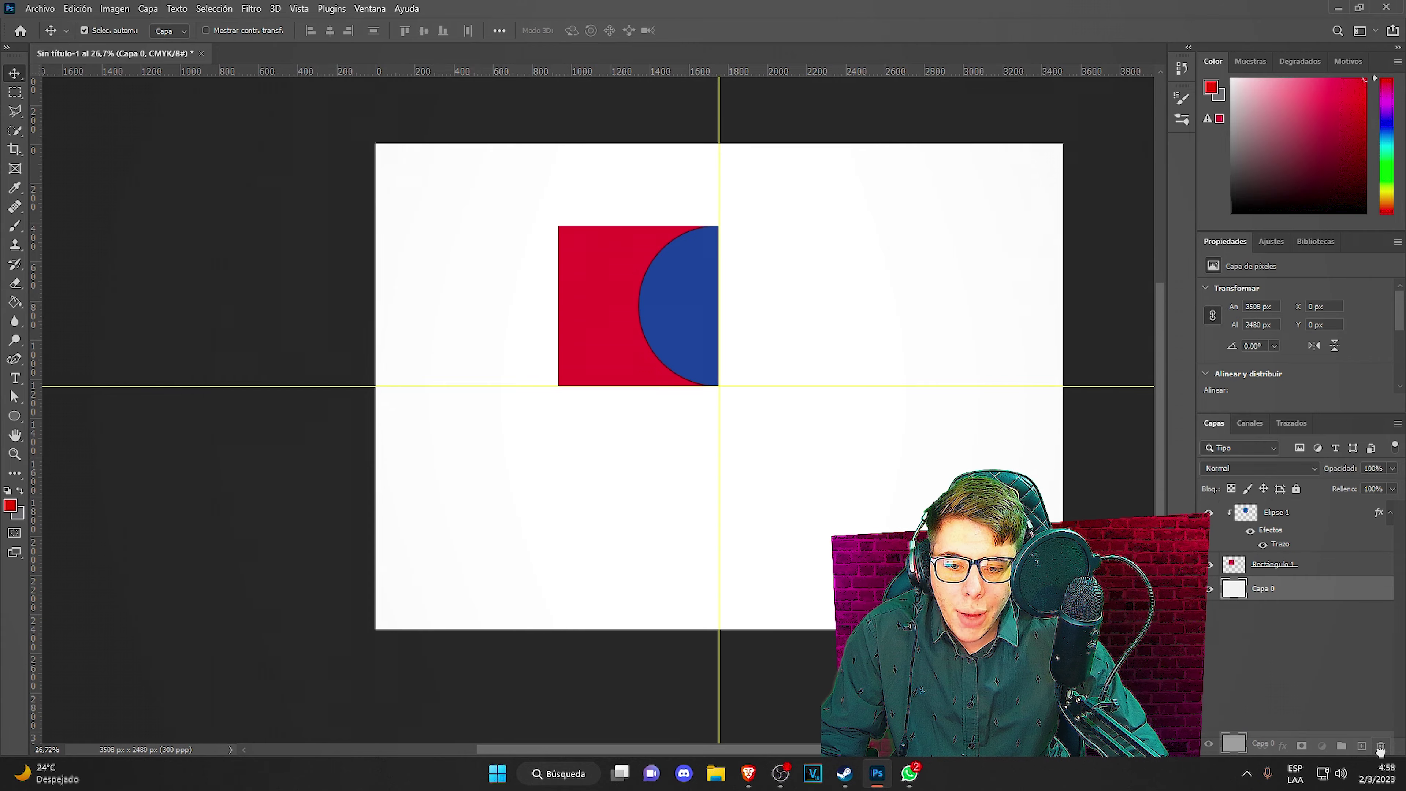